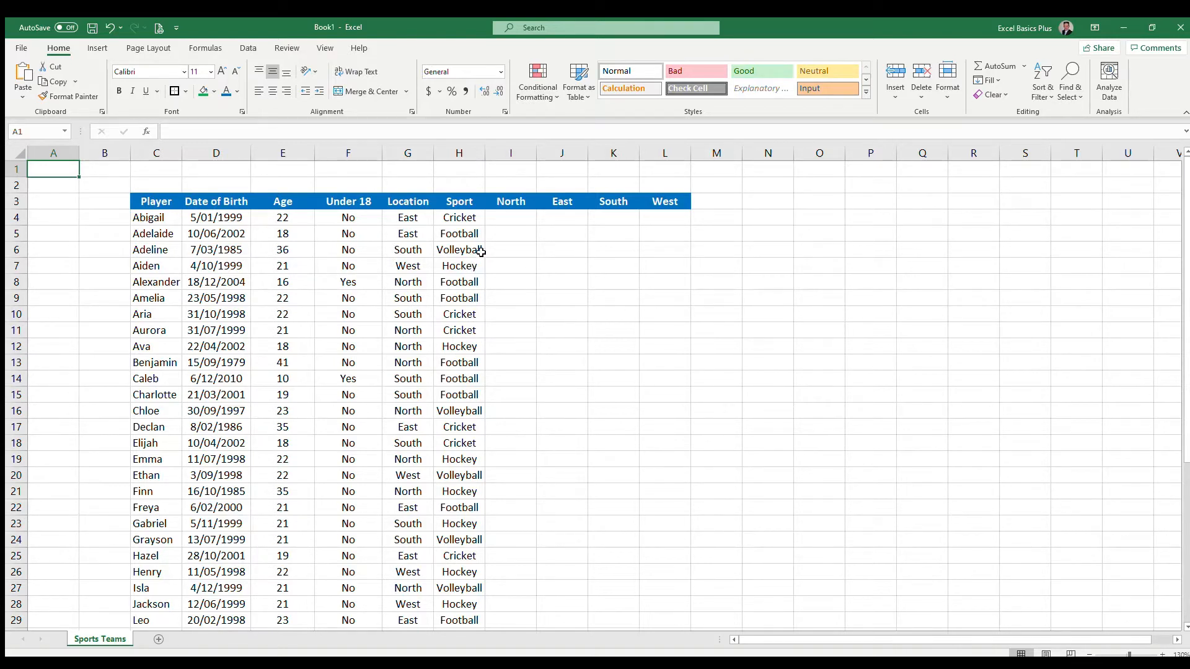
- Inspect the player table's columns and the existing Age and Under 18 formulas
{"action": "left_click", "coordinate": [164, 221]}
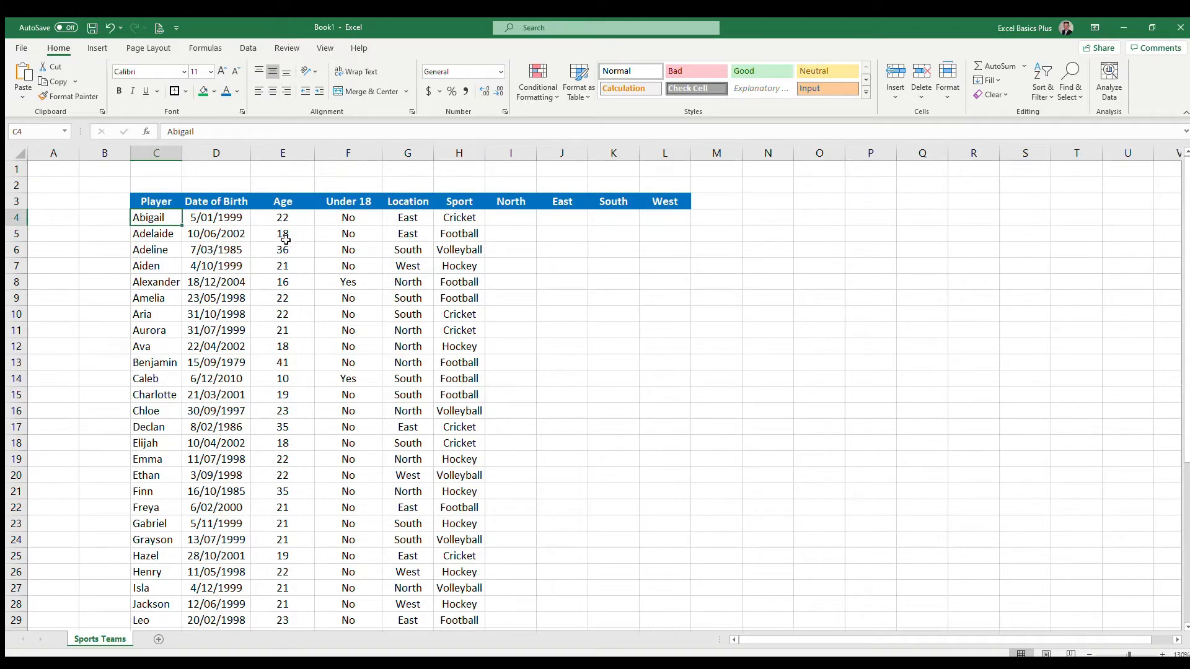
{"action": "left_click", "coordinate": [292, 220]}
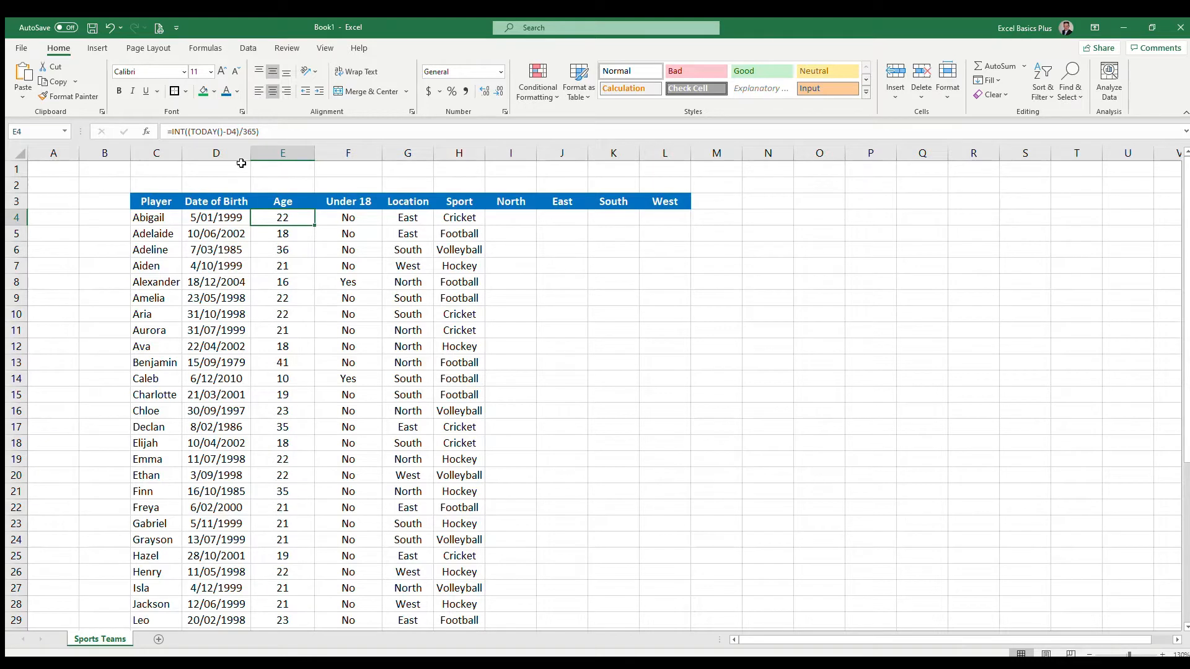
{"action": "left_click", "coordinate": [361, 218]}
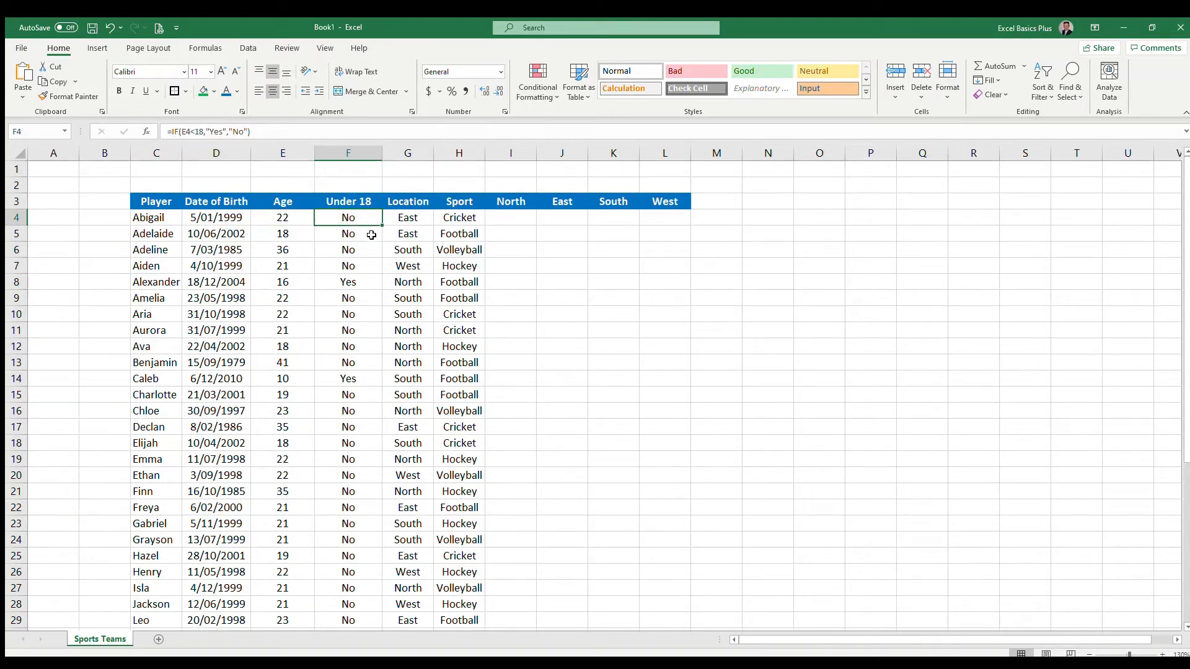
{"action": "left_click", "coordinate": [359, 280]}
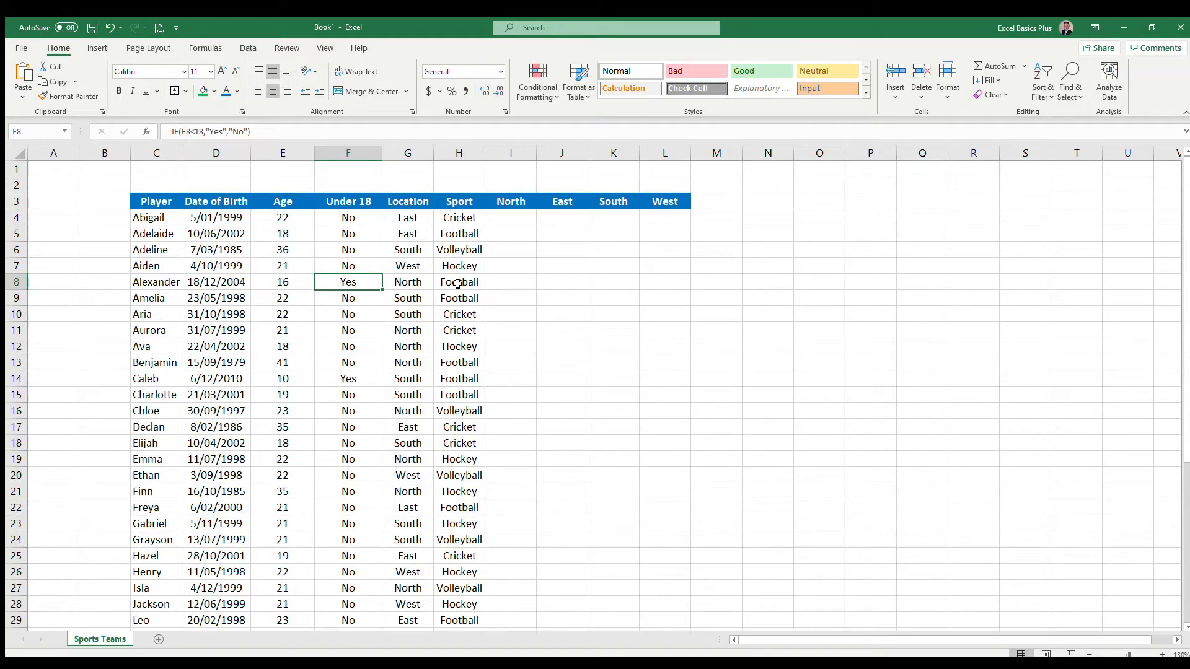
- In I4, start an IF(AND(...)) formula testing that Under 18 is "No" and the Location equals the North header using I$3
{"action": "left_click", "coordinate": [511, 215]}
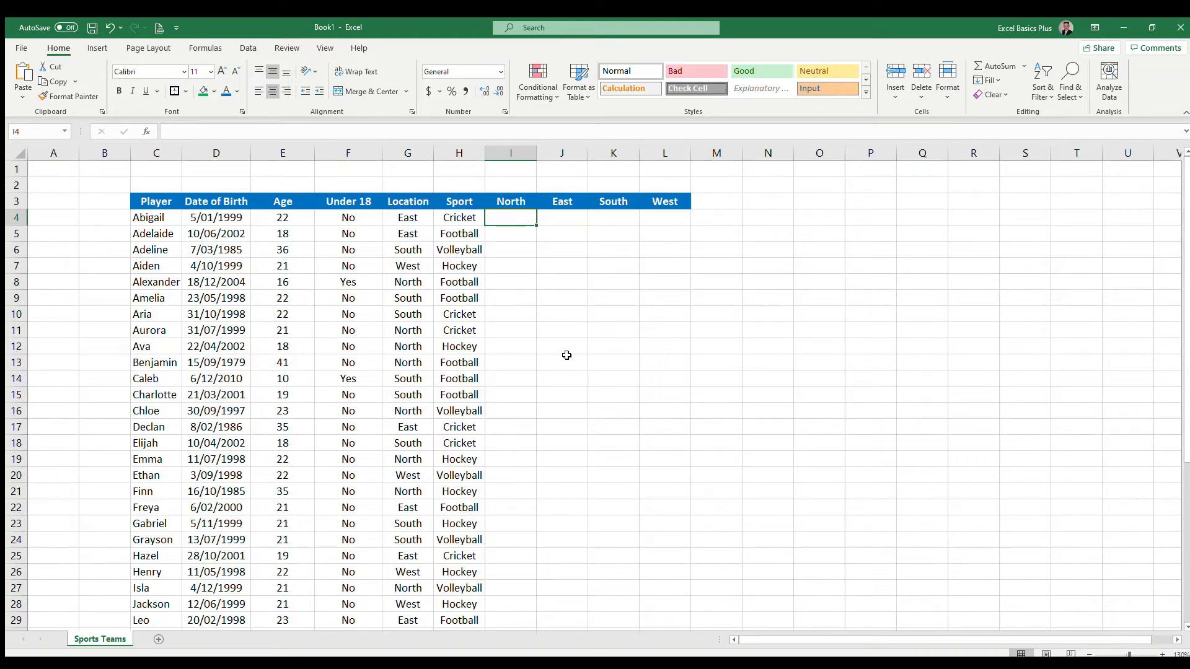
{"action": "type", "text": "="}
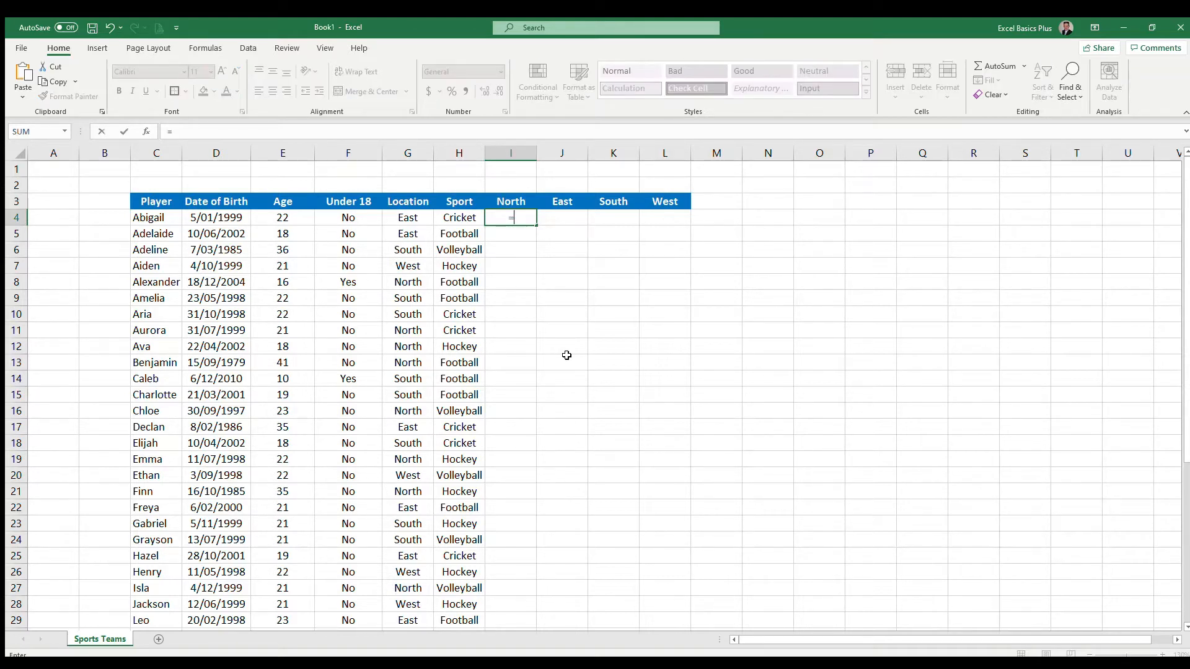
{"action": "type", "text": "if("}
{"action": "type", "text": "and("}
{"action": "type", "text": "$F"}
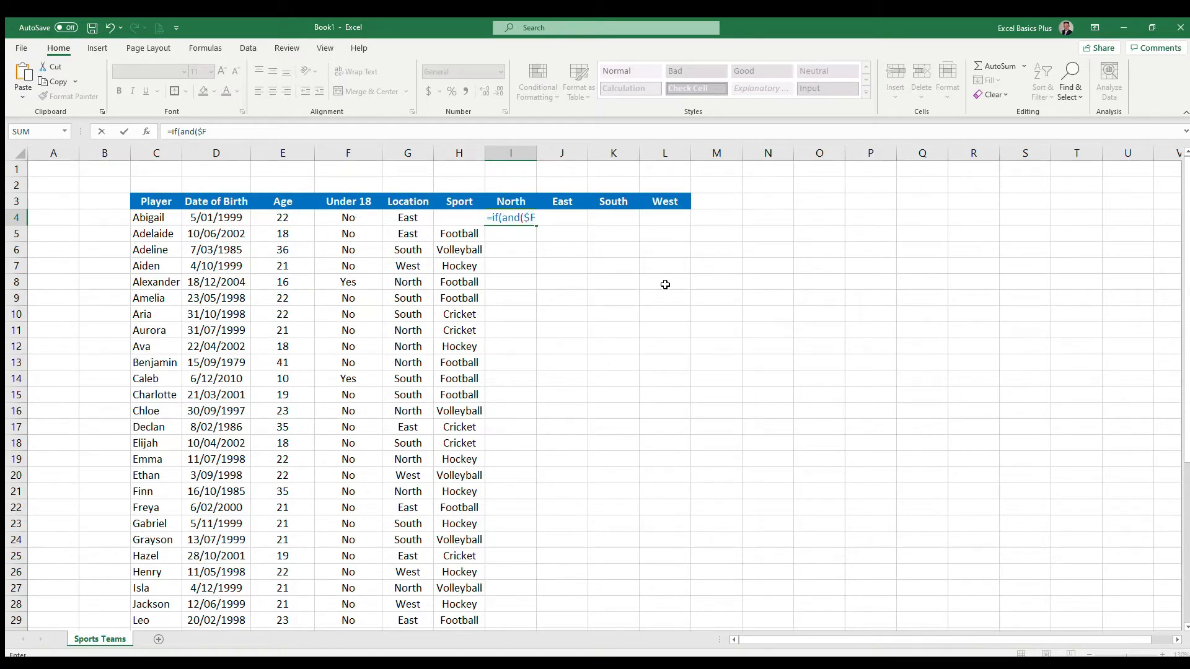
{"action": "type", "text": "4"}
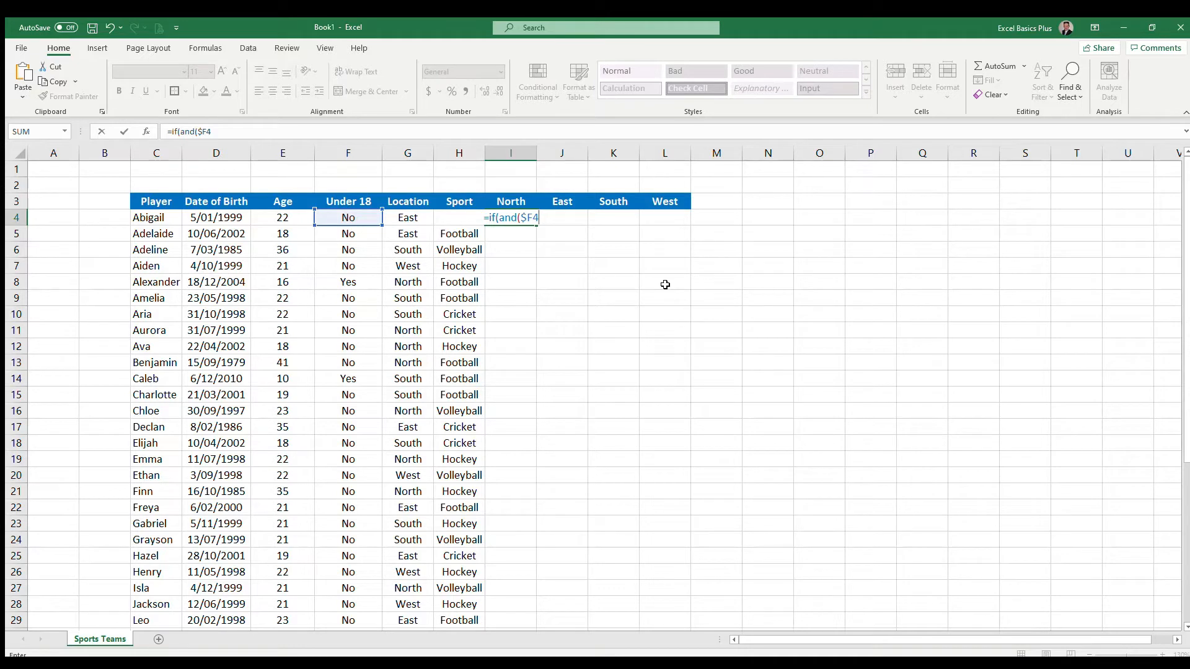
{"action": "type", "text": "=\"No\""}
{"action": "type", "text": ","}
{"action": "type", "text": "$"}
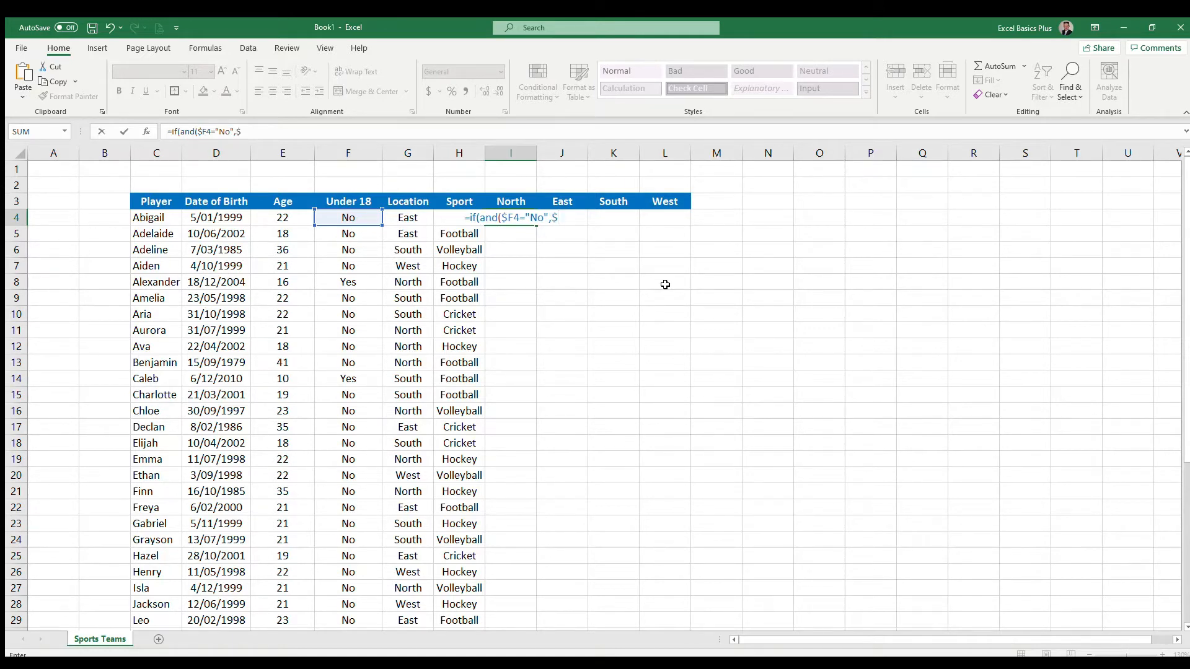
{"action": "type", "text": "G4"}
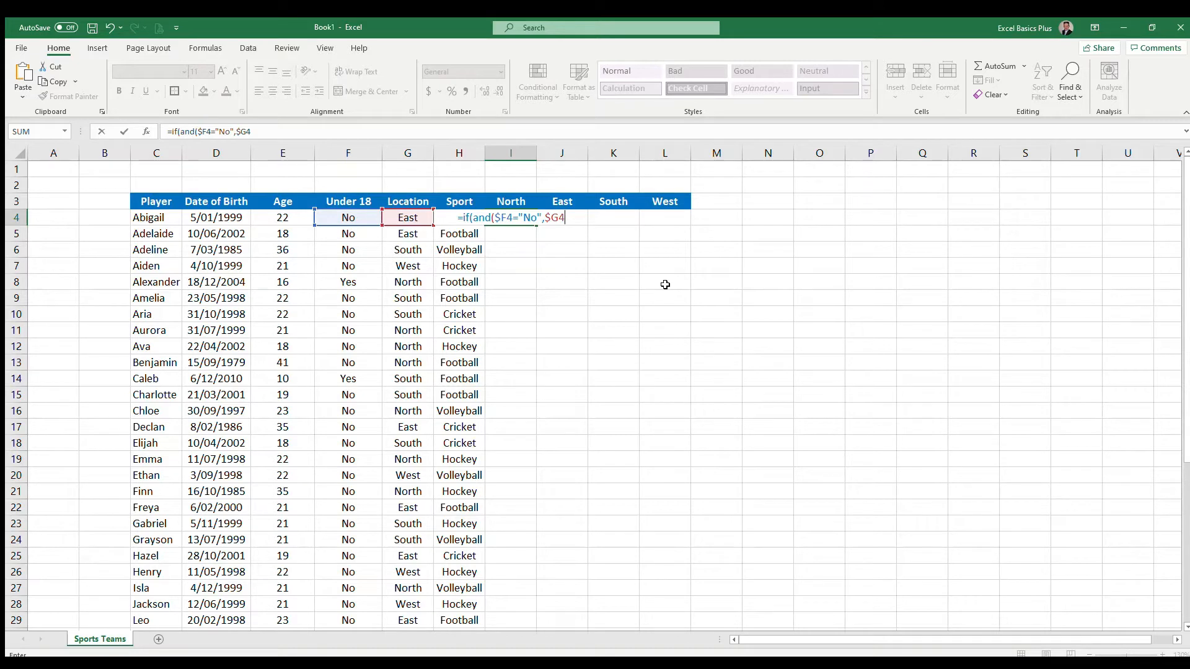
{"action": "type", "text": "="}
{"action": "left_click", "coordinate": [513, 202]}
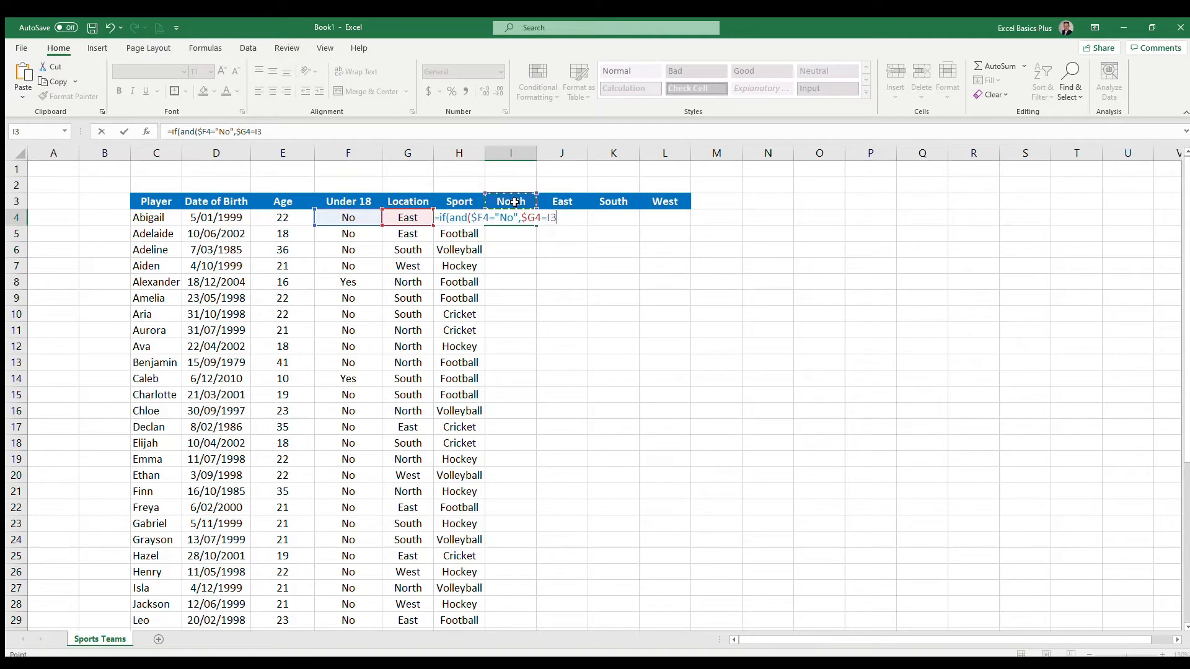
{"action": "key", "text": "F4"}
{"action": "key", "text": "F4"}
{"action": "type", "text": ","}
- Complete the formula with OR($H4="Cricket",$H4="Volleyball") returning "X" when true and blank otherwise
{"action": "type", "text": "or("}
{"action": "type", "text": "$H4"}
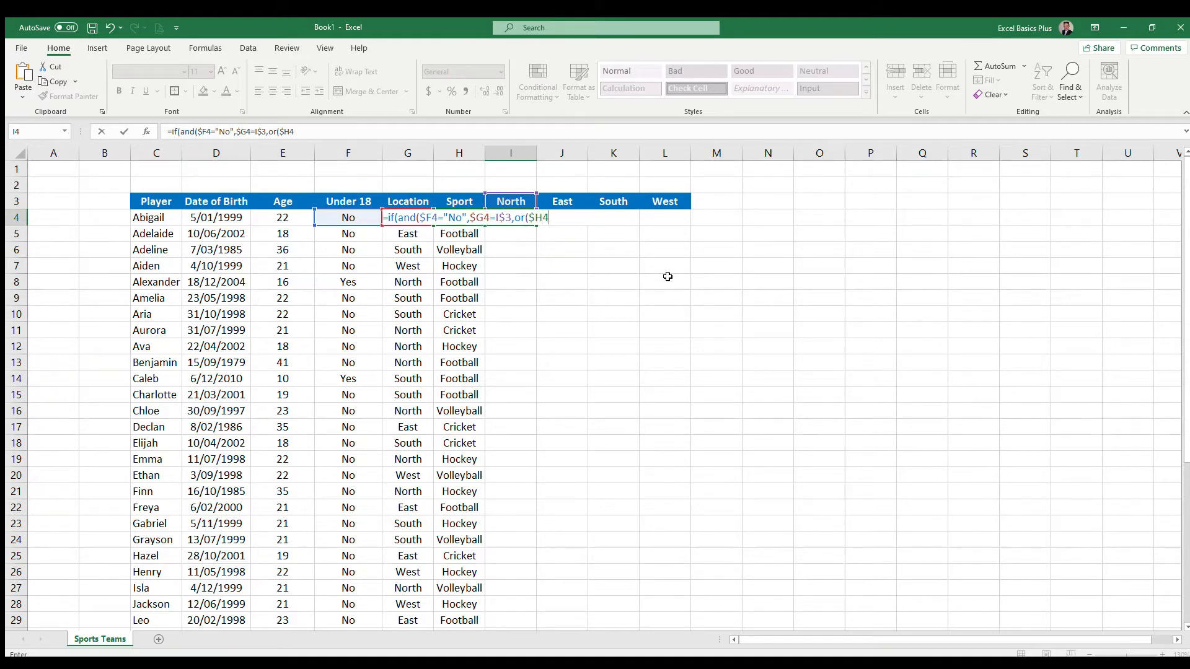
{"action": "type", "text": "=\"Cricket\",$H4=\"Volle"}
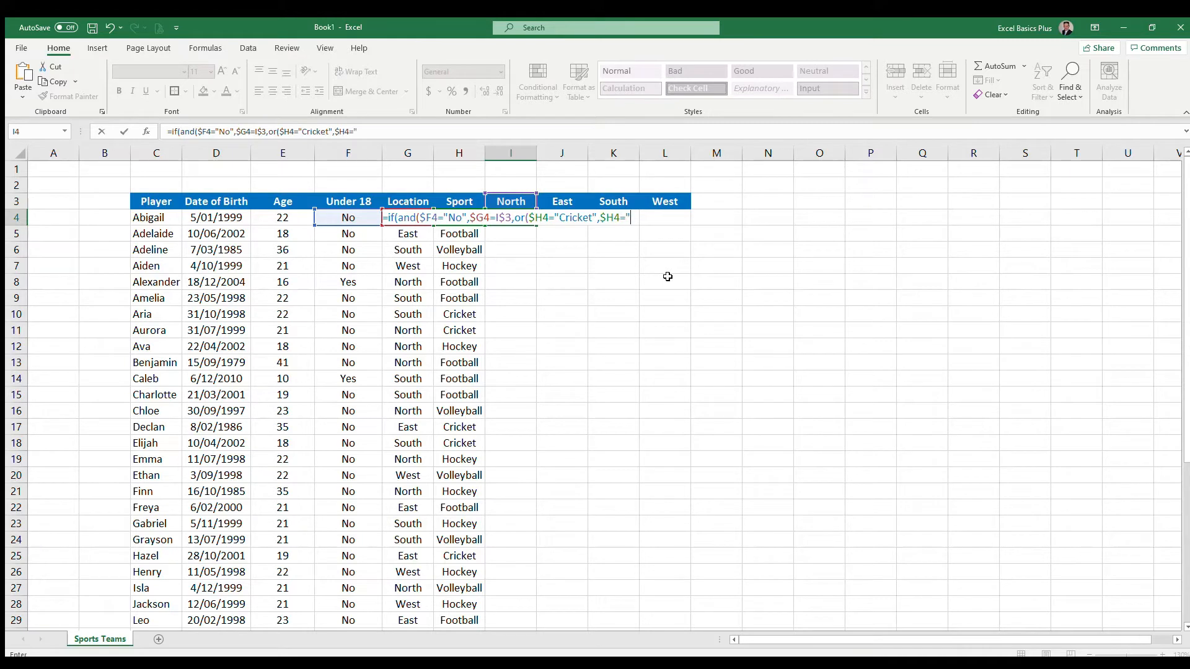
{"action": "type", "text": "ybal;;"}
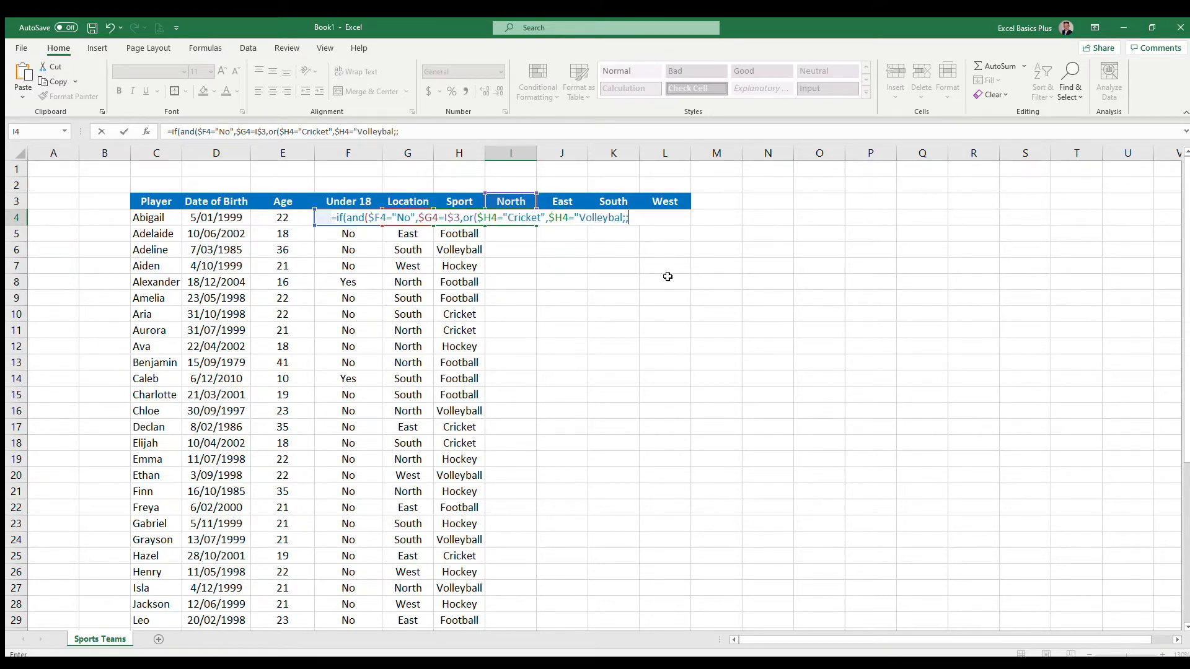
{"action": "key", "text": "BackSpace"}
{"action": "type", "text": "l"}
{"action": "type", "text": "\""}
{"action": "type", "text": "\"X\",\""}
{"action": "key", "text": "Return"}
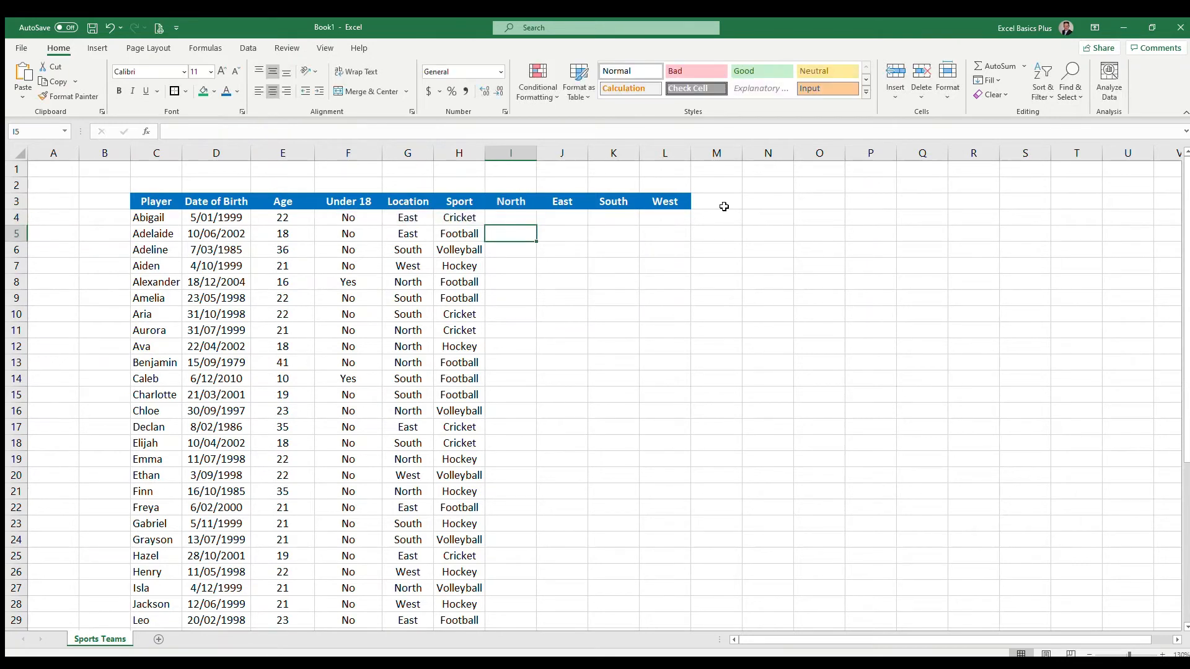
- Review the I4 formula against the Under 18, Location and Sport cells it references
{"action": "key", "text": "Up"}
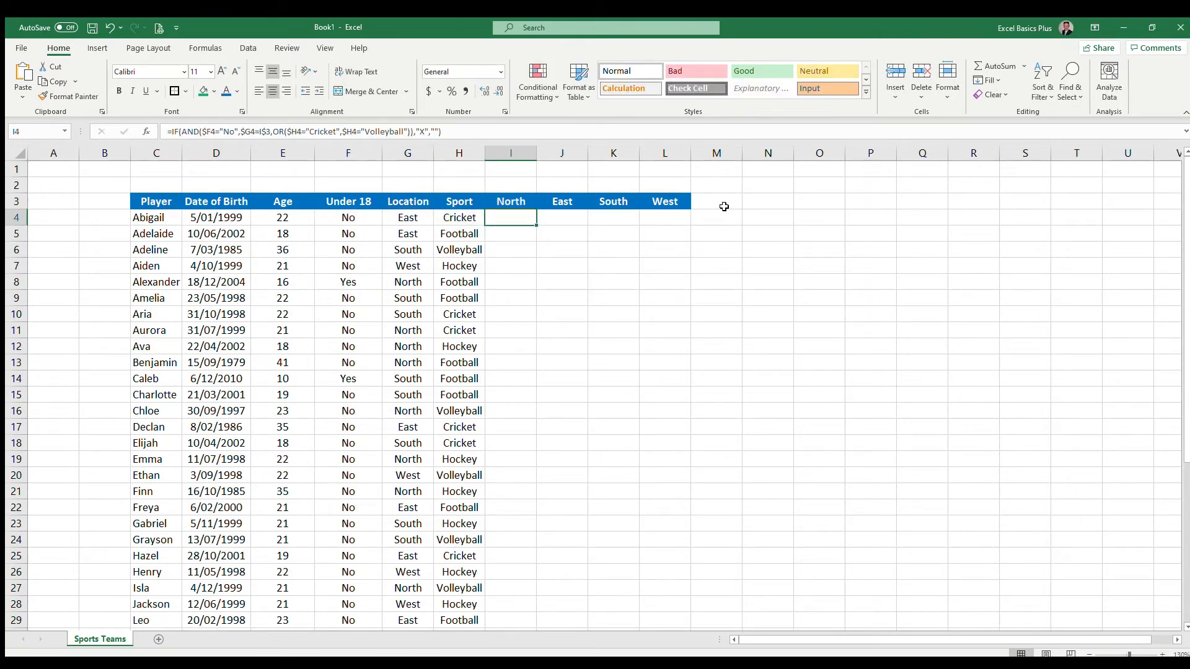
{"action": "key", "text": "Left"}
{"action": "key", "text": "Left"}
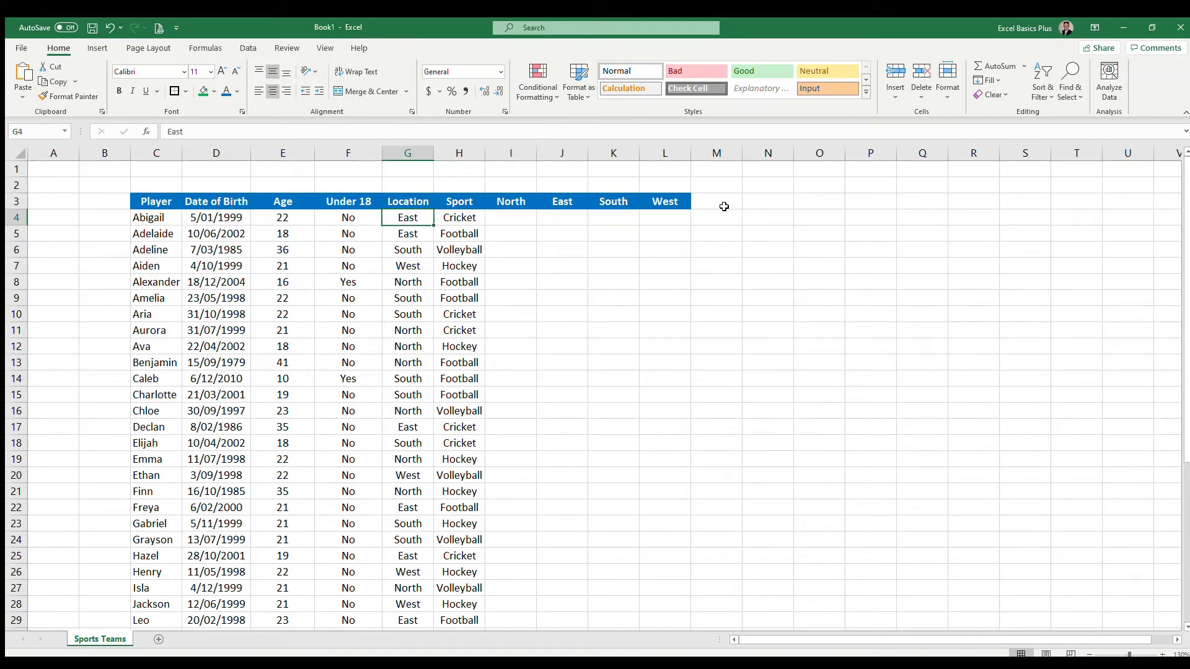
{"action": "key", "text": "Right"}
{"action": "key", "text": "Left"}
{"action": "key", "text": "Left"}
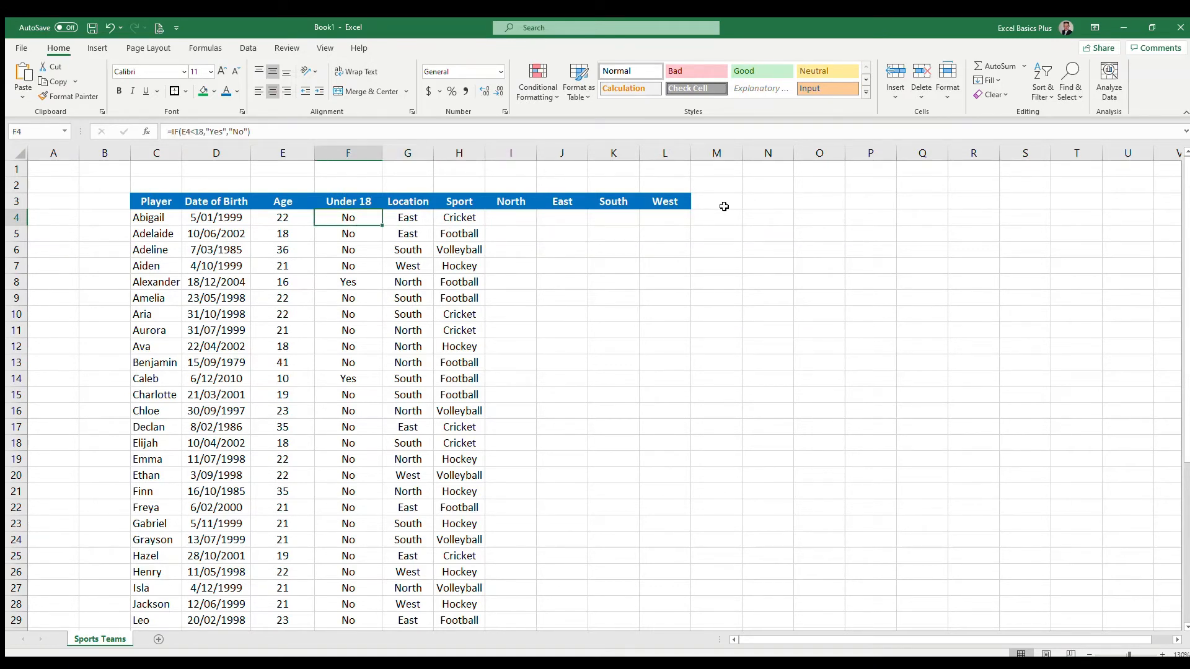
{"action": "key", "text": "Right"}
{"action": "key", "text": "Right"}
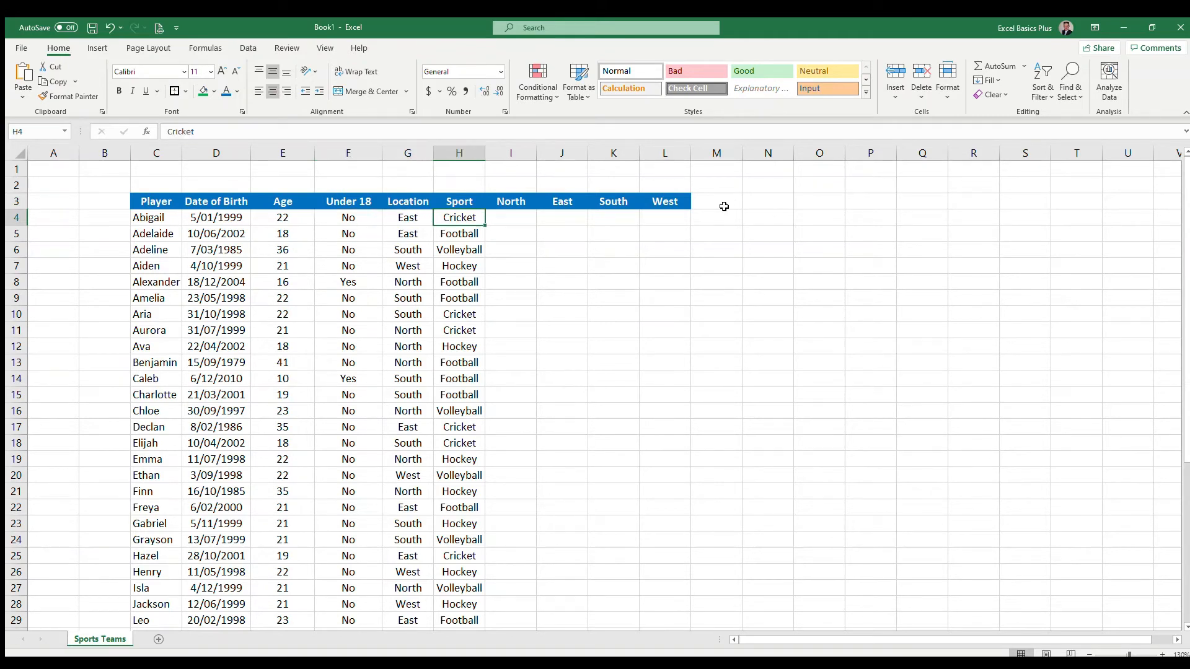
{"action": "key", "text": "Right"}
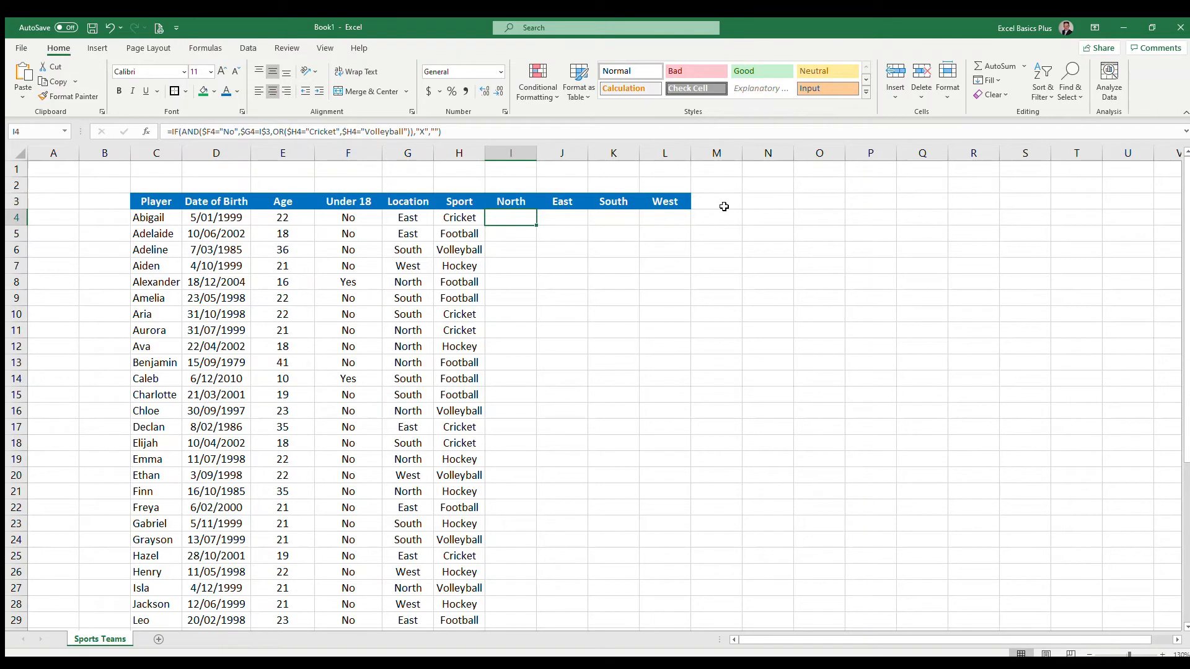
- Fill the North formula down column I to the last player row
{"action": "double_click", "coordinate": [536, 224]}
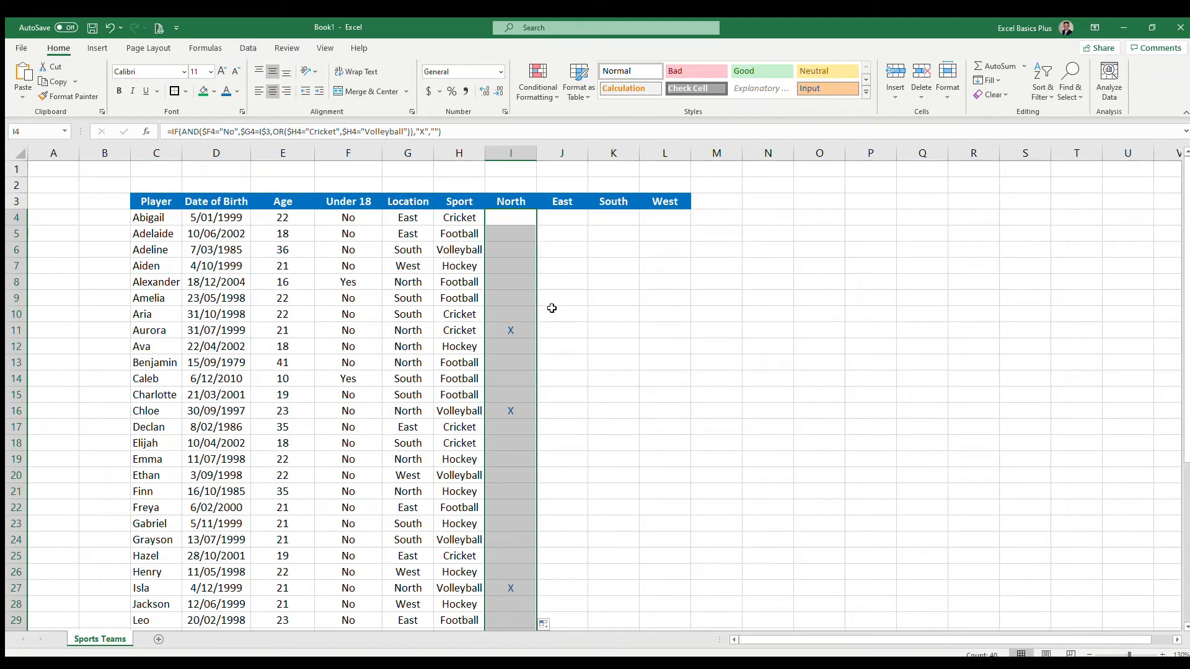
{"action": "scroll", "coordinate": [552, 308], "scroll_direction": "down", "scroll_amount": 6}
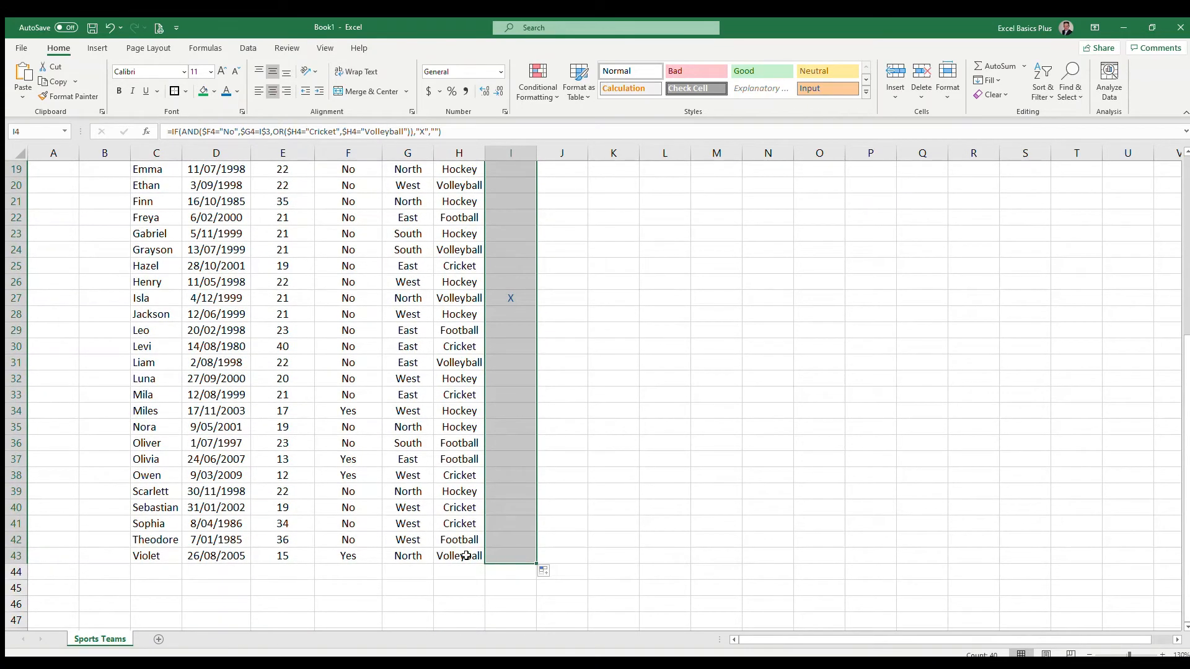
{"action": "scroll", "coordinate": [530, 325], "scroll_direction": "up", "scroll_amount": 2}
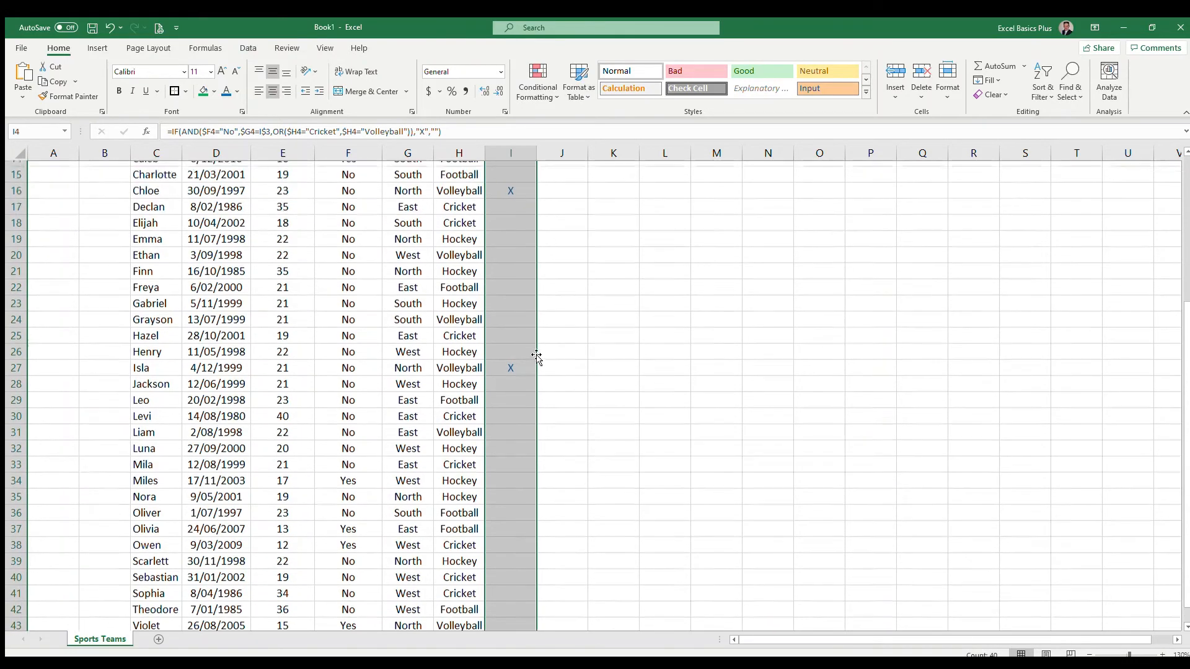
{"action": "scroll", "coordinate": [536, 358], "scroll_direction": "up", "scroll_amount": 5}
{"action": "left_click", "coordinate": [519, 330]}
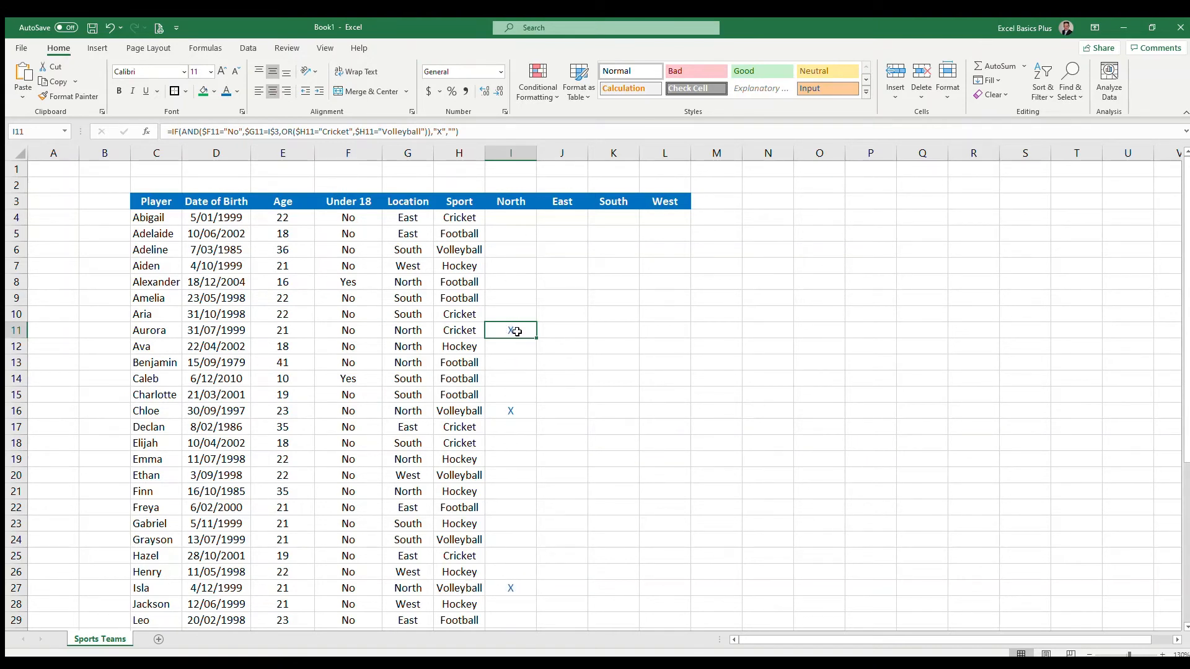
{"action": "left_click", "coordinate": [514, 217]}
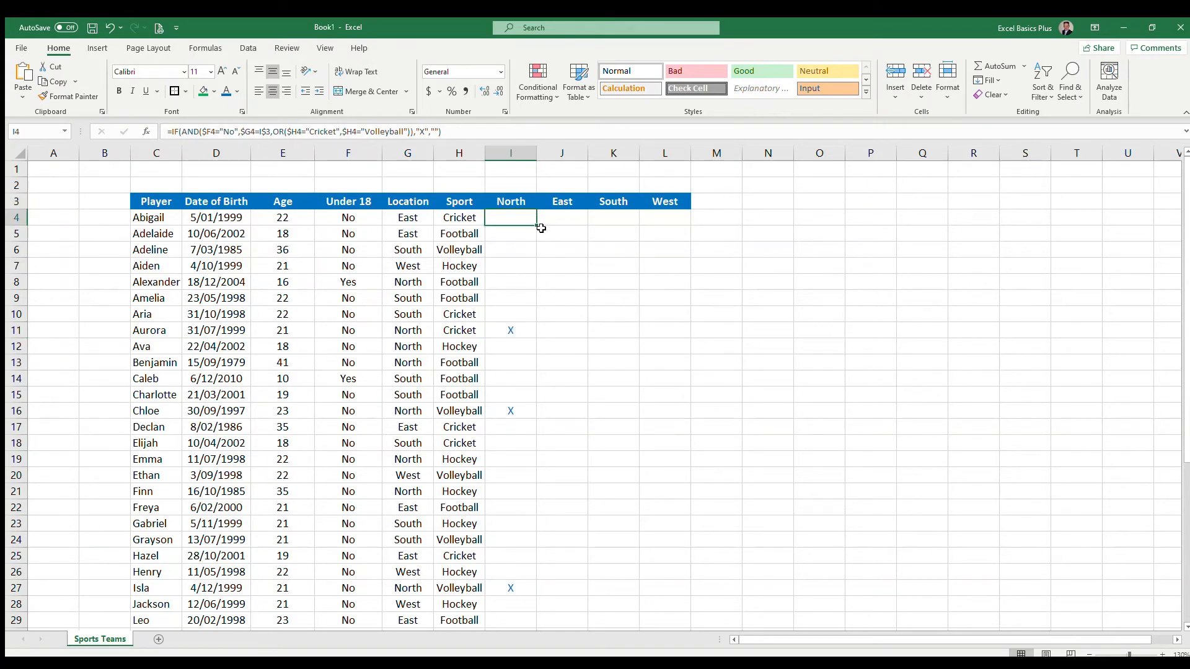
{"action": "key", "text": "ctrl+shift+Down"}
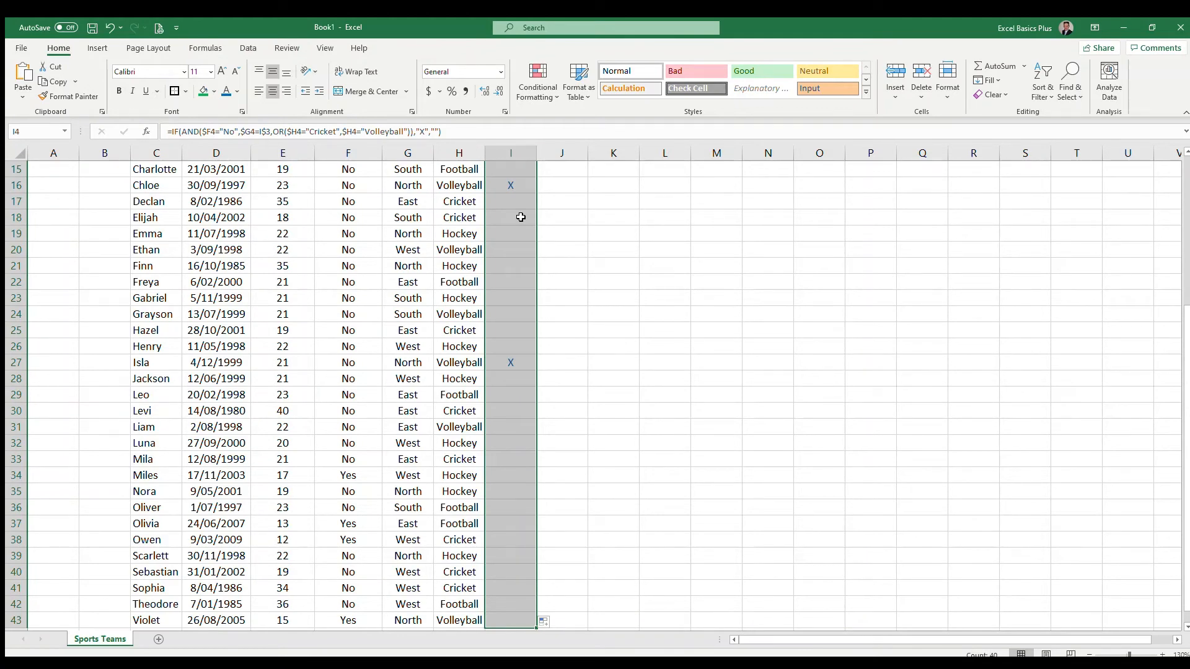
{"action": "key", "text": "shift+Right"}
{"action": "key", "text": "shift+Right"}
{"action": "key", "text": "shift+Right"}
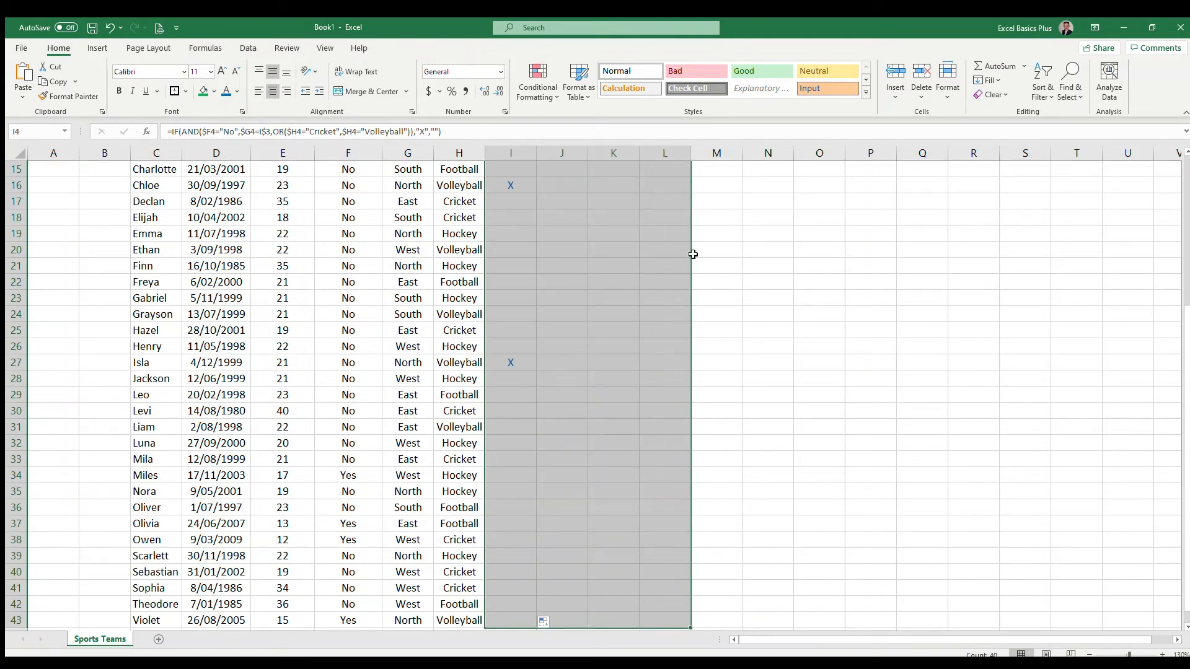
{"action": "scroll", "coordinate": [564, 273], "scroll_direction": "up", "scroll_amount": 5}
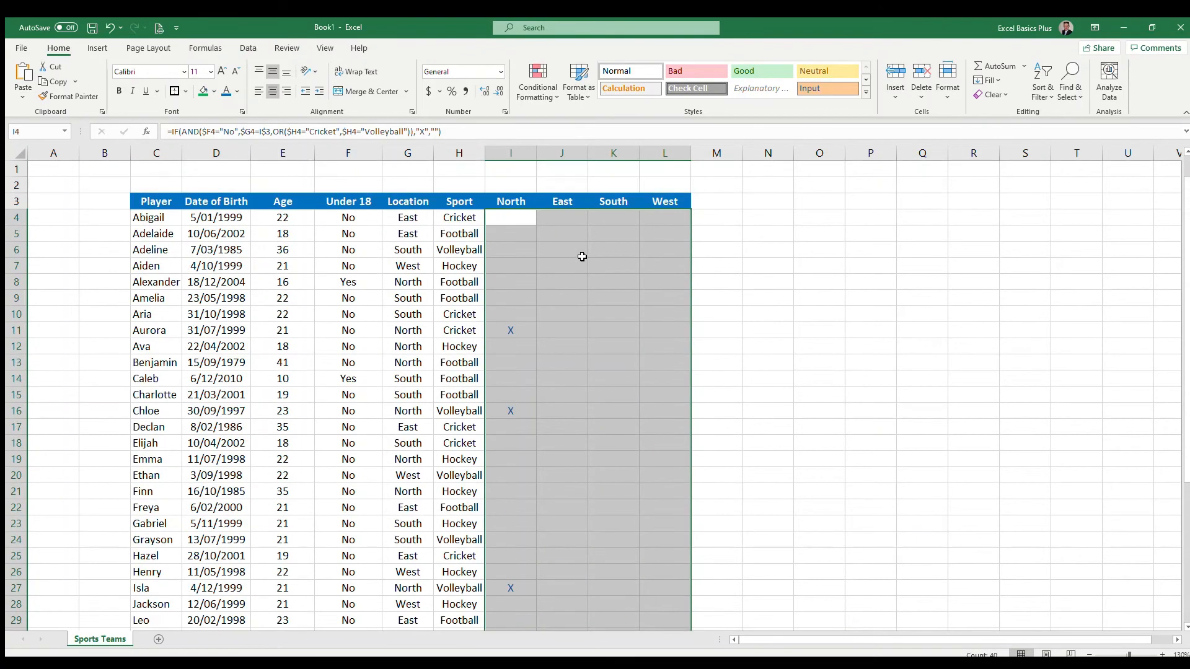
- Fill the formula right across the East, South and West columns for all player rows
{"action": "left_click", "coordinate": [512, 216]}
{"action": "key", "text": "ctrl+shift+Down"}
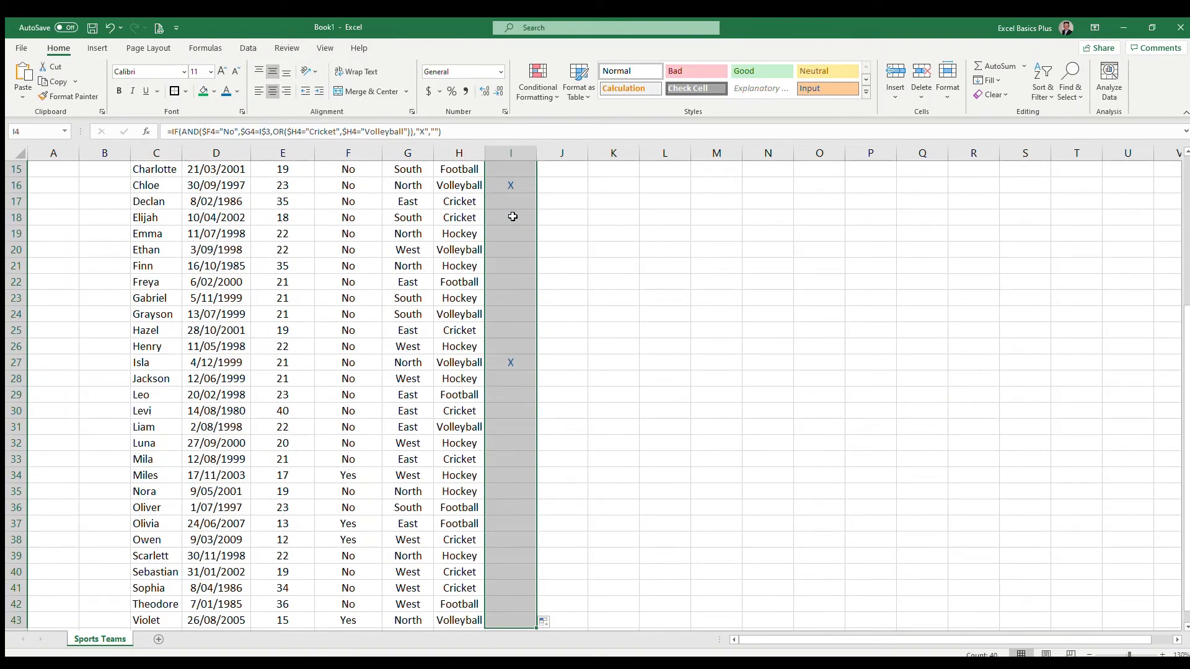
{"action": "key", "text": "shift+Right"}
{"action": "key", "text": "shift+Right"}
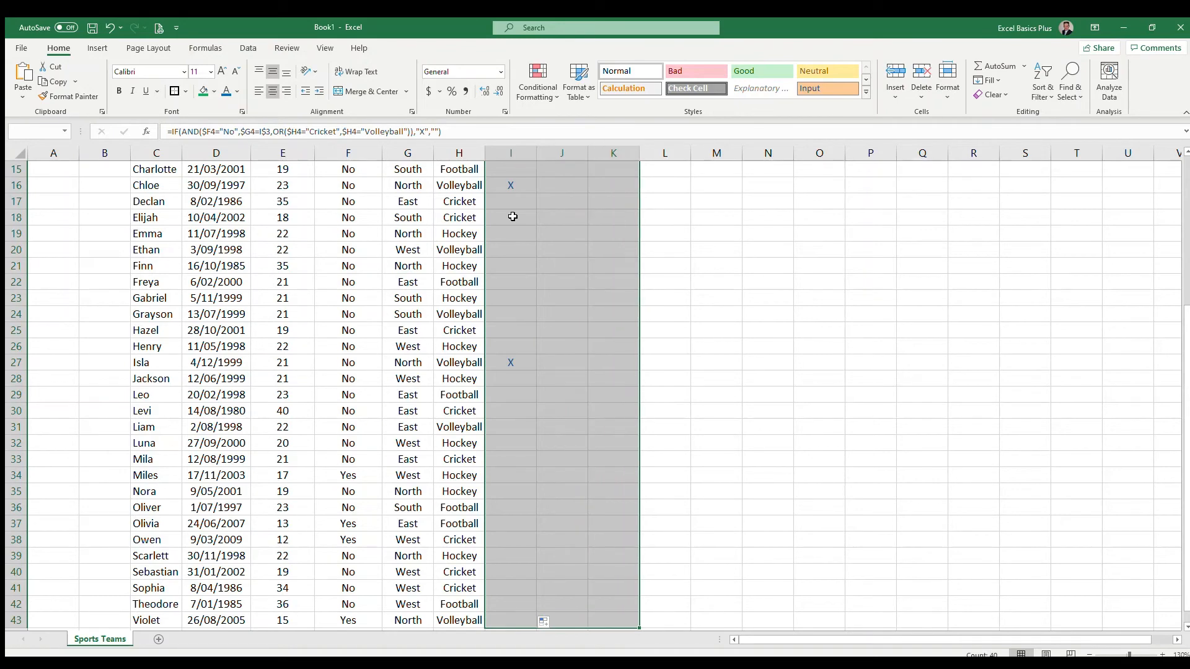
{"action": "key", "text": "shift+Right"}
{"action": "scroll", "coordinate": [508, 223], "scroll_direction": "up", "scroll_amount": 5}
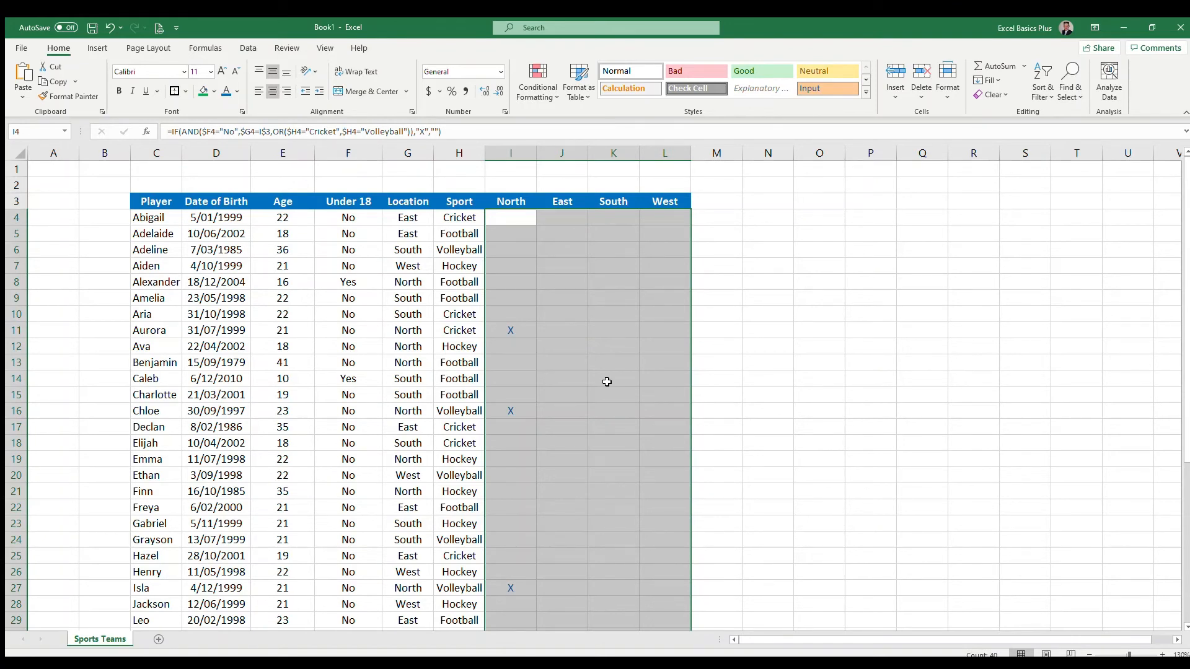
{"action": "key", "text": "ctrl+r"}
- Check the copied formula in the East column's first cell
{"action": "left_click", "coordinate": [527, 220]}
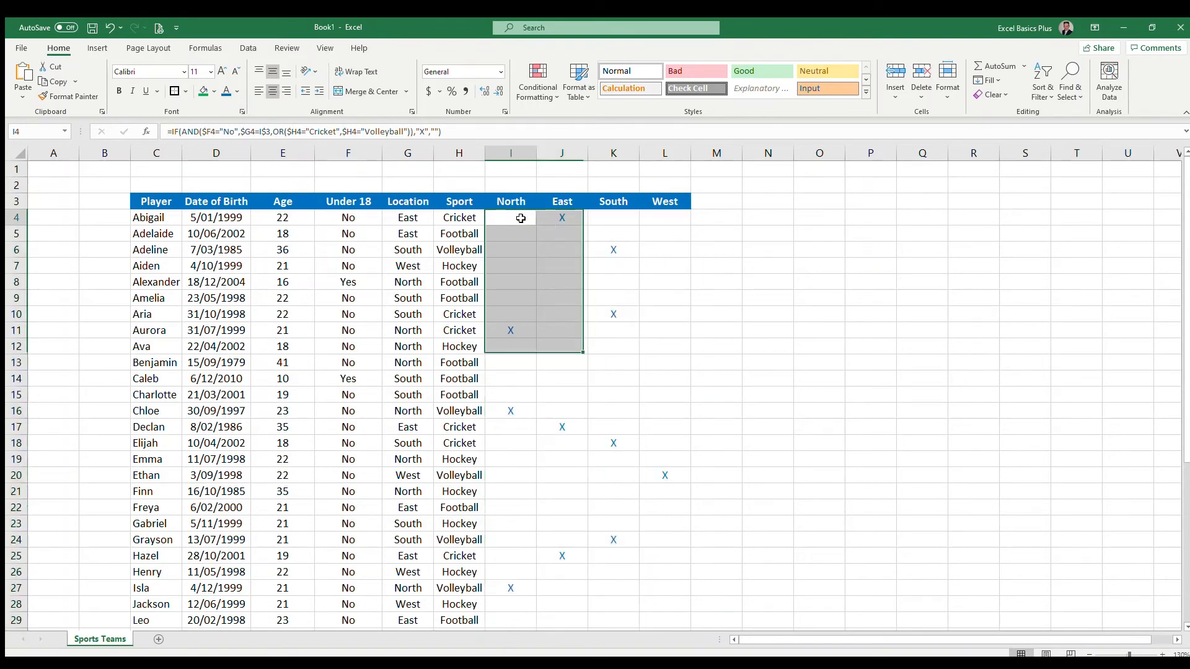
{"action": "key", "text": "Right"}
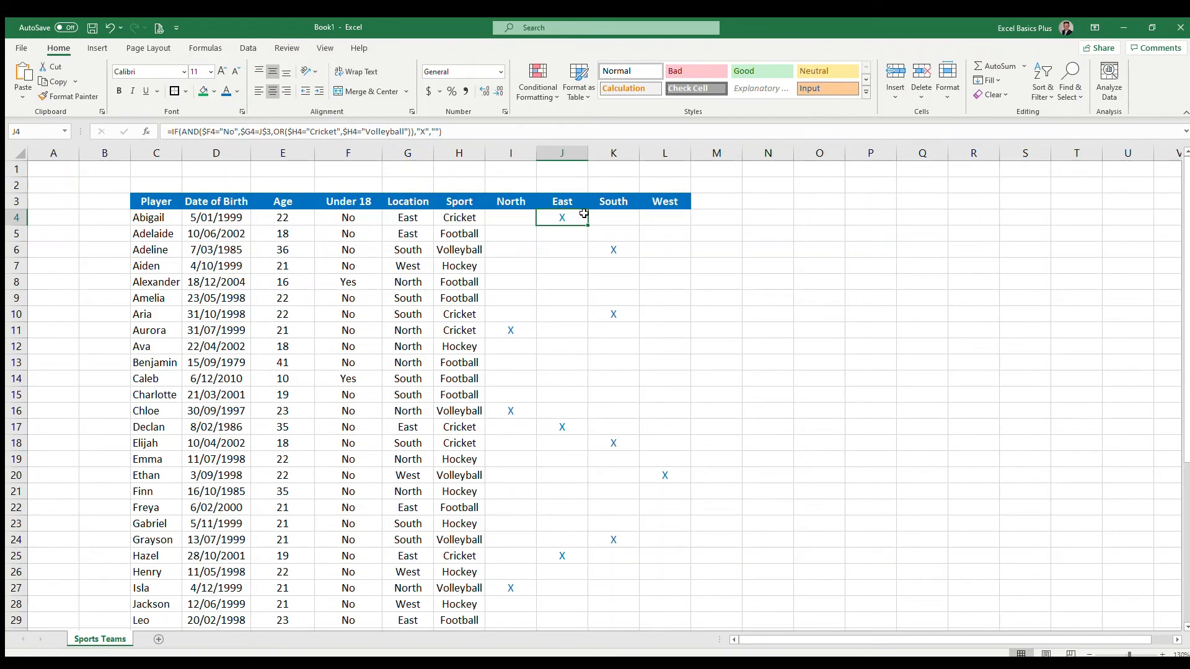
{"action": "left_click", "coordinate": [349, 218]}
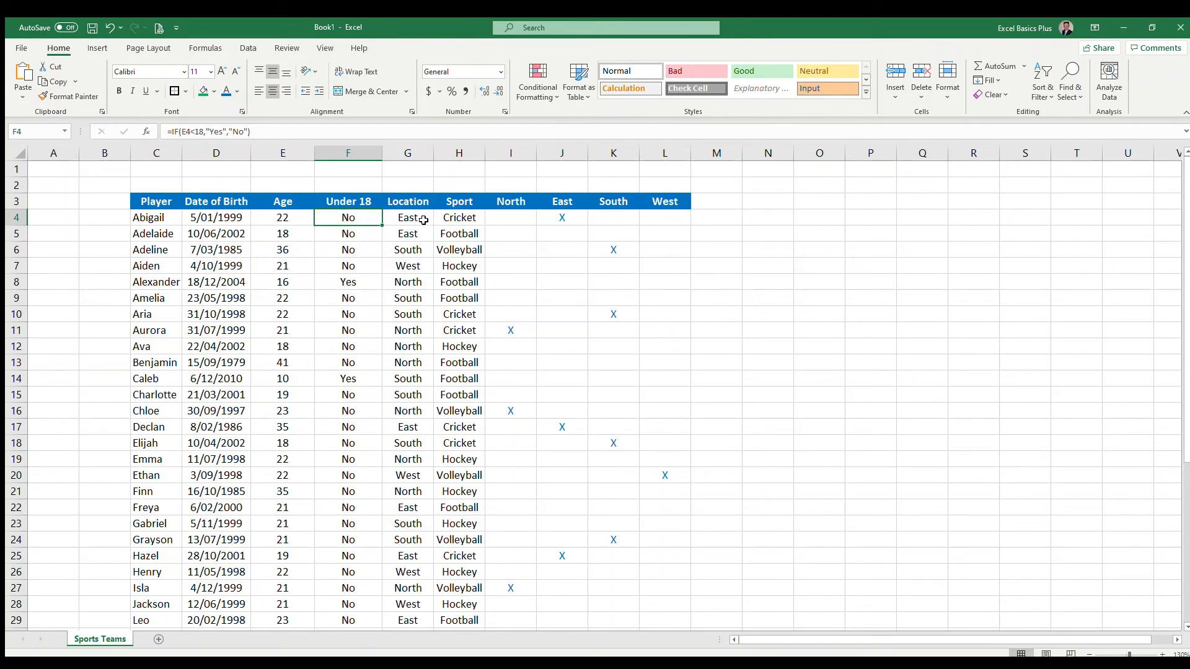
- Examine the copied formulas in the East, South and West cells and scroll through all player rows
{"action": "key", "text": "Right"}
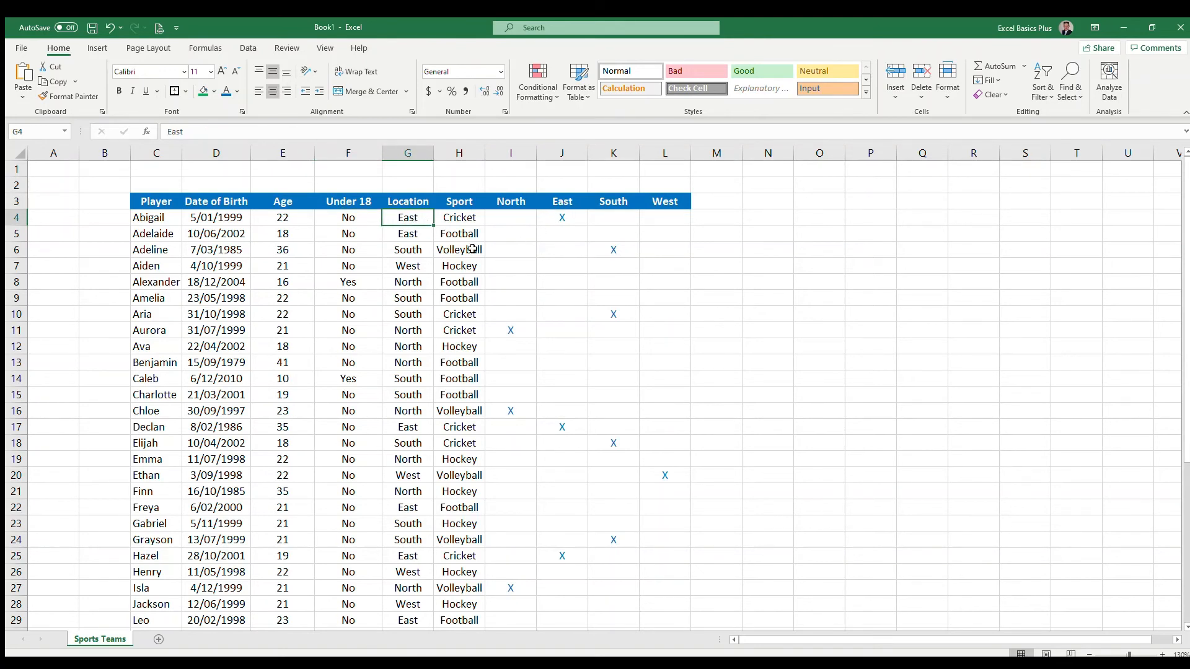
{"action": "left_click", "coordinate": [560, 217]}
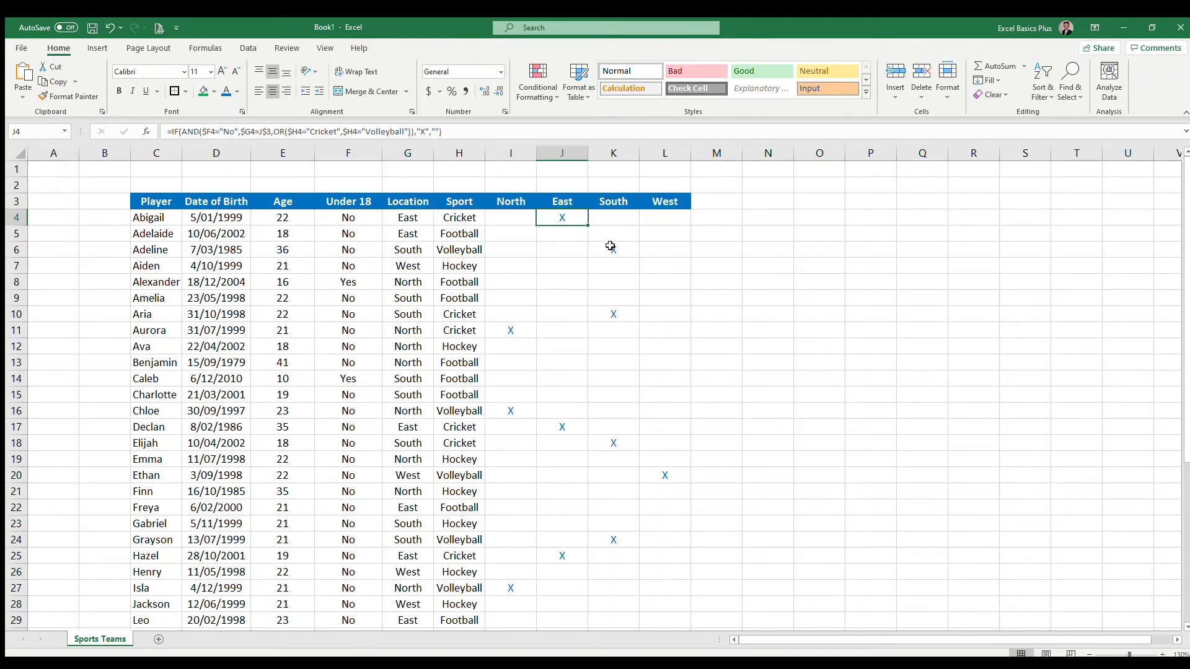
{"action": "left_click", "coordinate": [621, 218]}
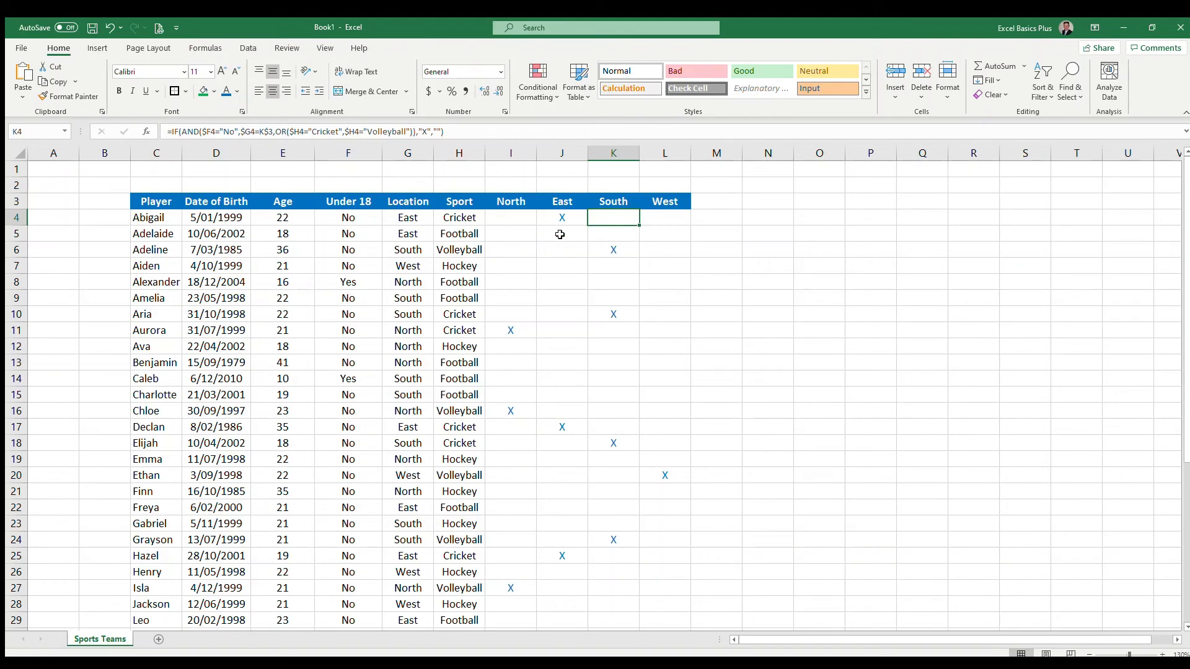
{"action": "left_click", "coordinate": [645, 222]}
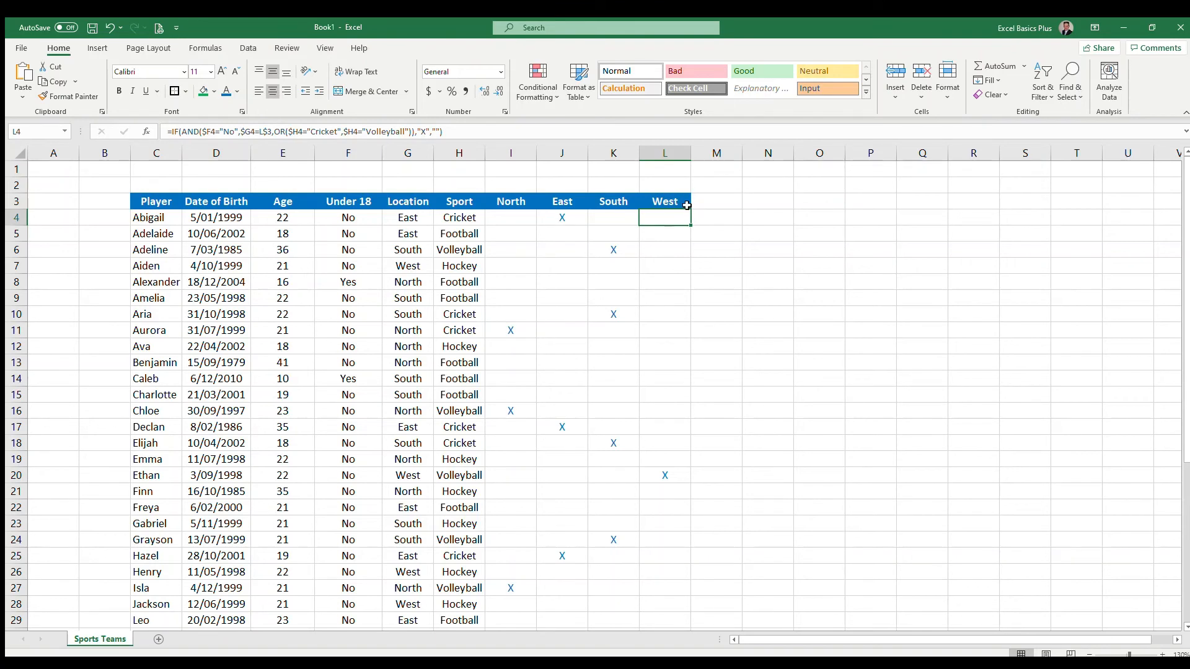
{"action": "left_click", "coordinate": [665, 234]}
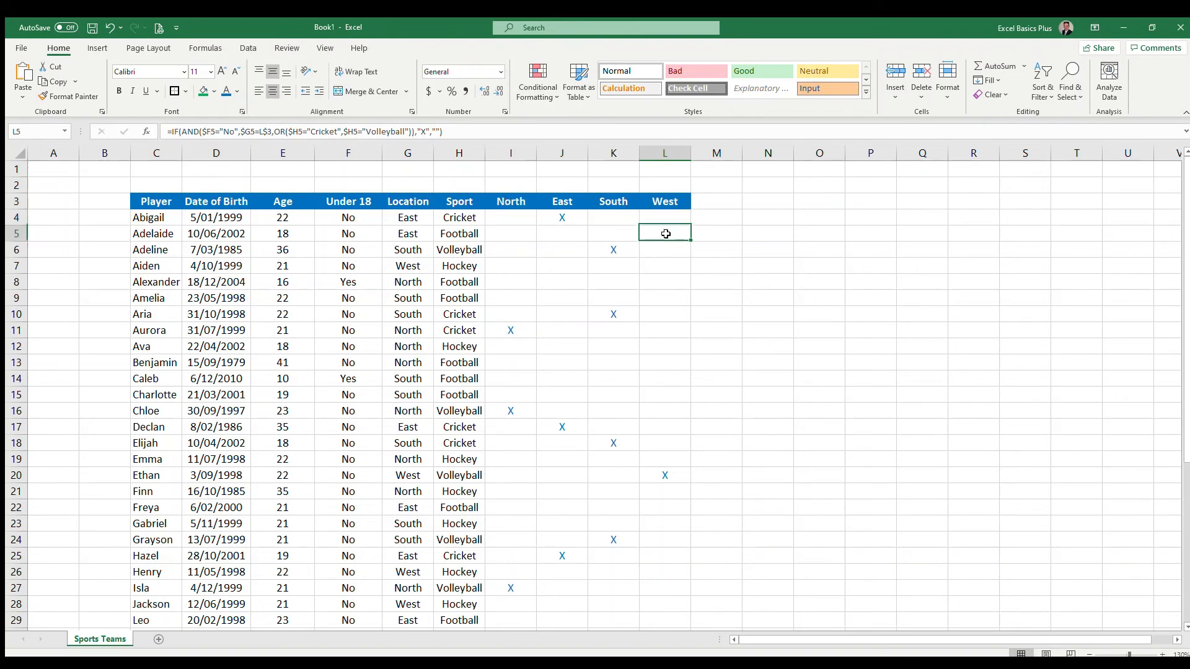
{"action": "left_click", "coordinate": [665, 250]}
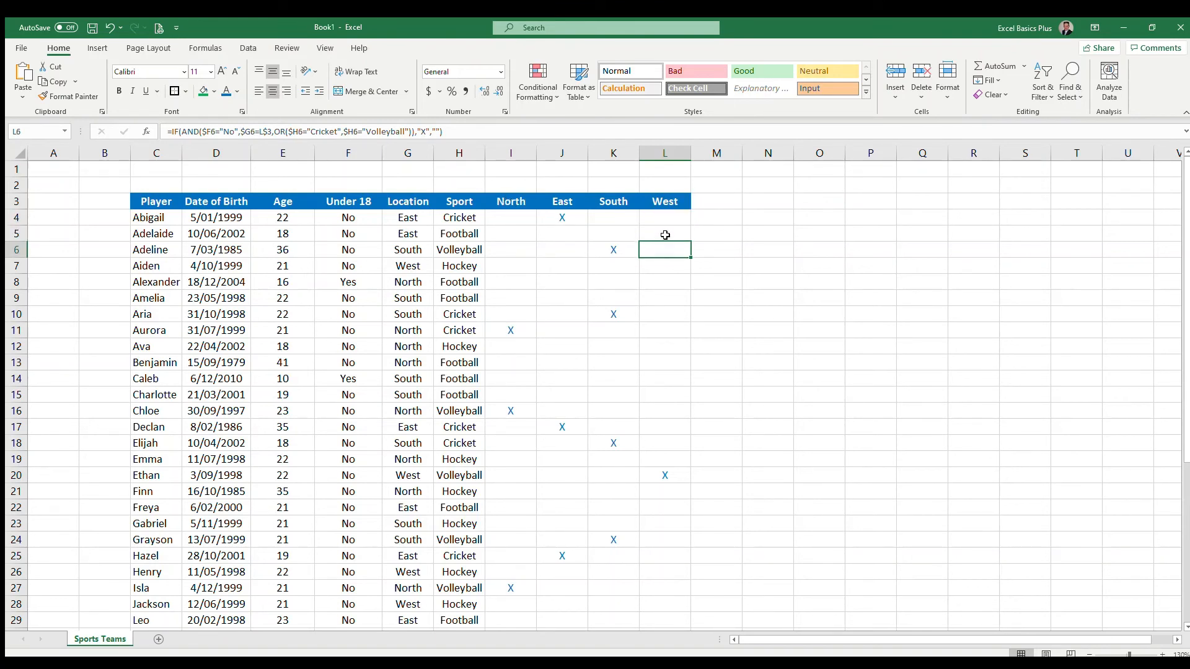
{"action": "left_click", "coordinate": [664, 217]}
{"action": "left_click_drag", "start_coordinate": [510, 217], "coordinate": [673, 222]}
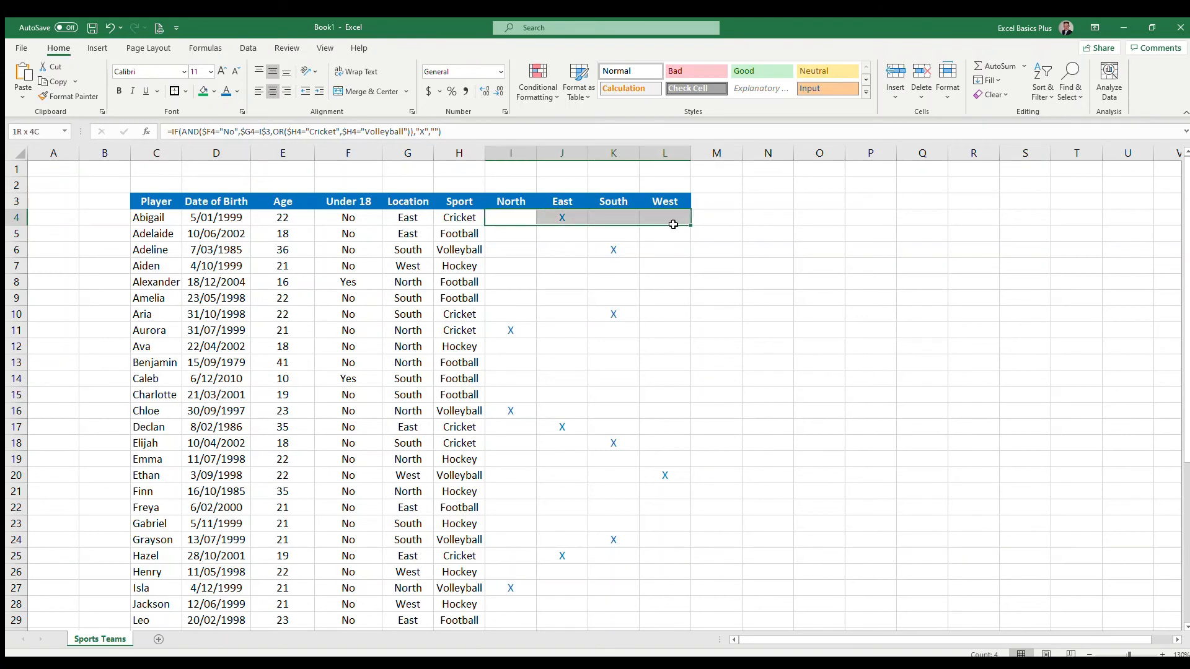
{"action": "left_click", "coordinate": [508, 217]}
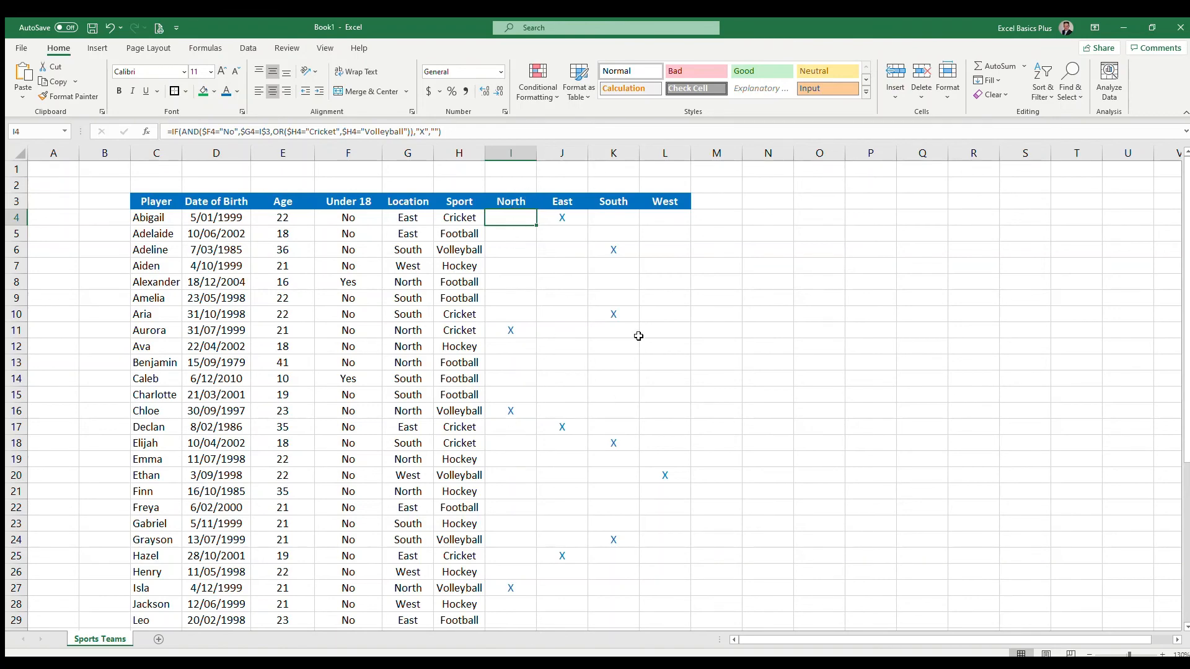
{"action": "scroll", "coordinate": [629, 494], "scroll_direction": "down", "scroll_amount": 6}
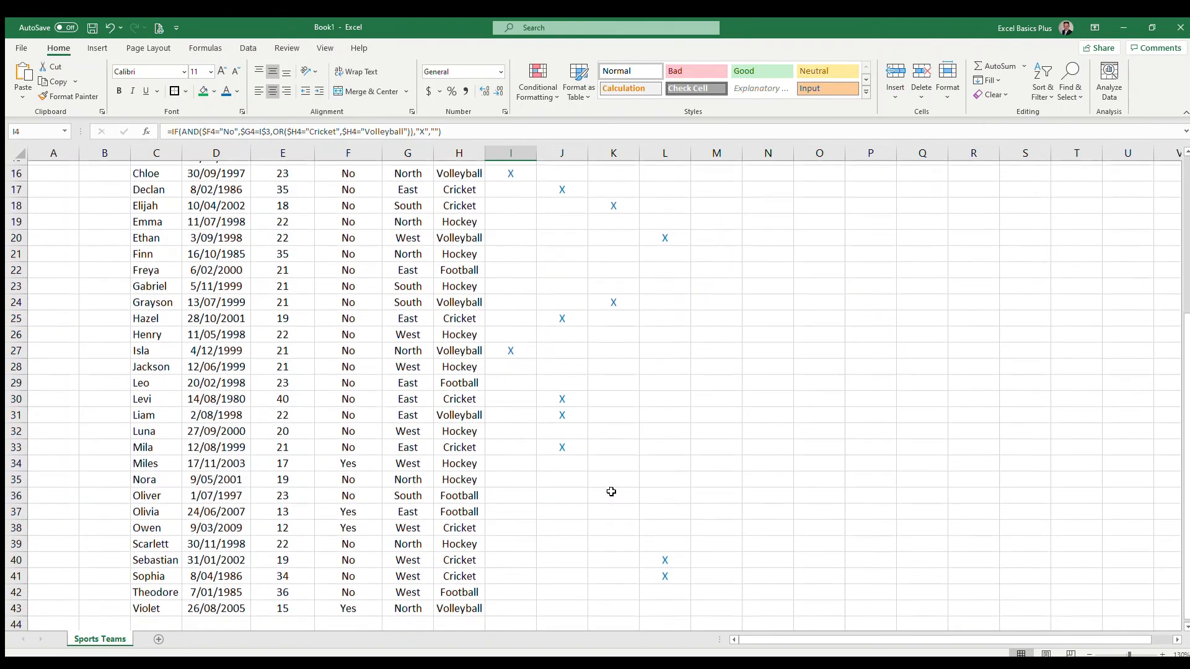
{"action": "scroll", "coordinate": [606, 486], "scroll_direction": "down", "scroll_amount": 1}
{"action": "scroll", "coordinate": [605, 486], "scroll_direction": "up", "scroll_amount": 7}
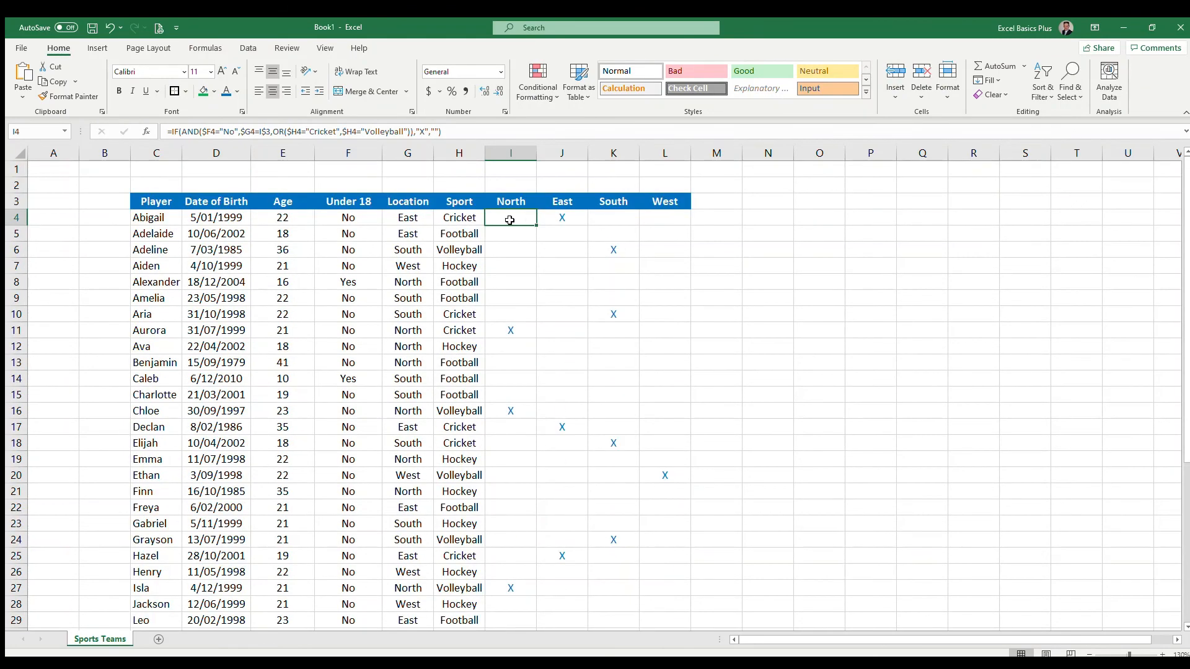
- Edit the North formula in I4 so it returns "Yes" instead of "X" for matching players
{"action": "left_click", "coordinate": [422, 132]}
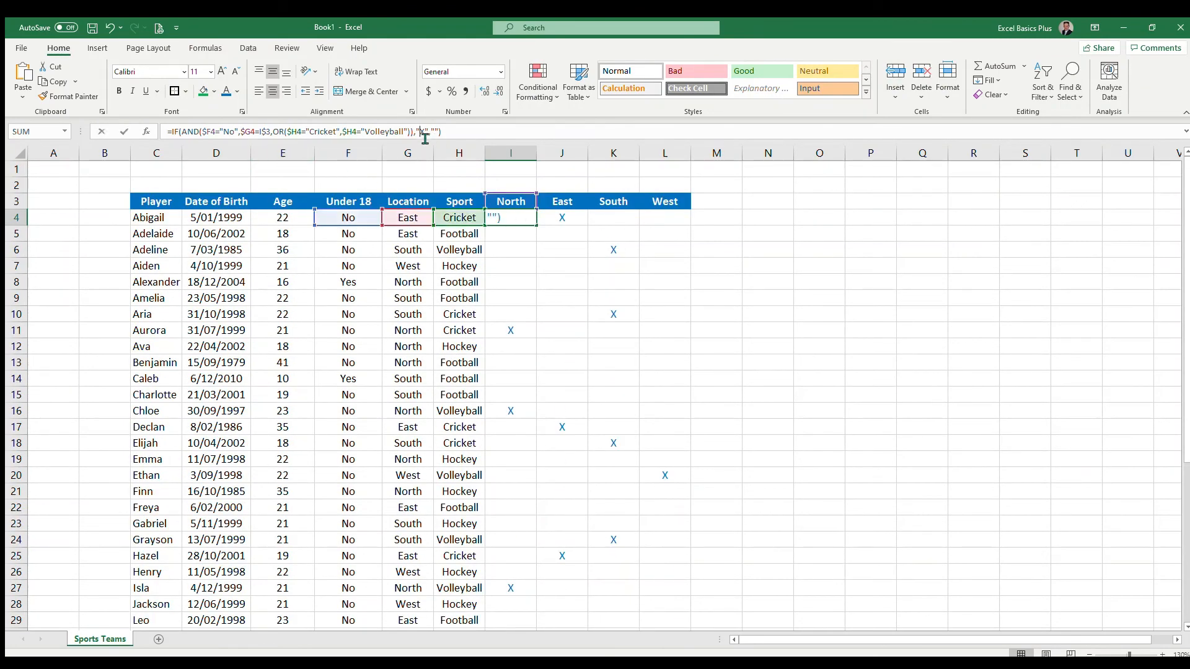
{"action": "key", "text": "shift+Right"}
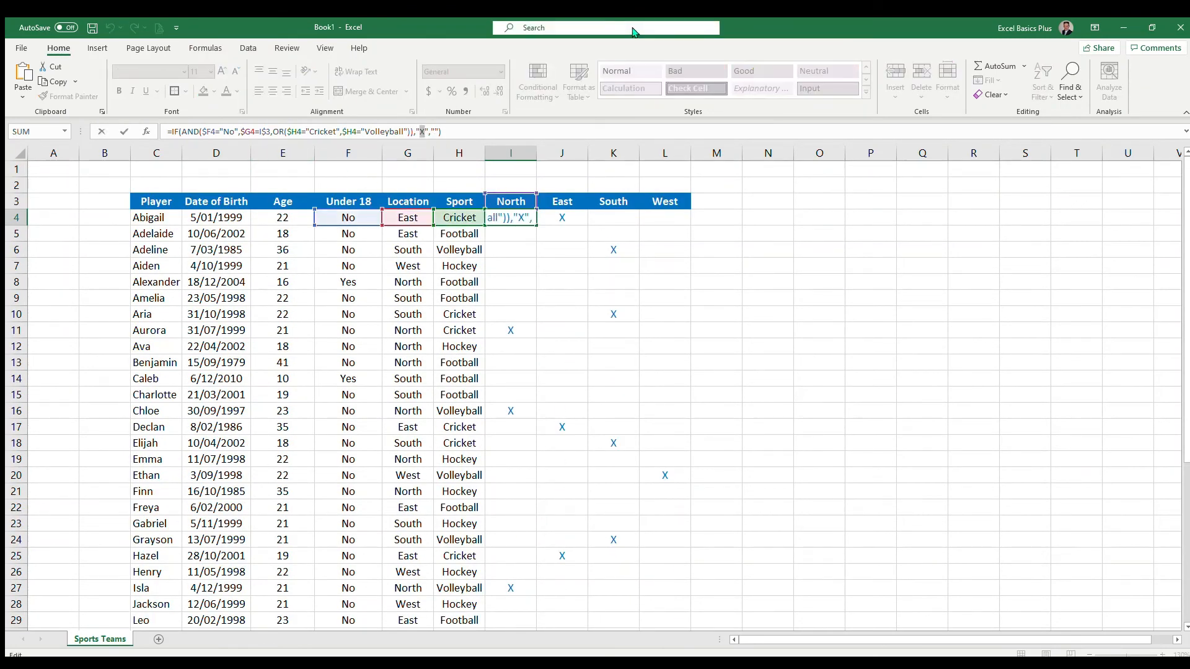
{"action": "type", "text": "Yes"}
{"action": "key", "text": "ctrl+Return"}
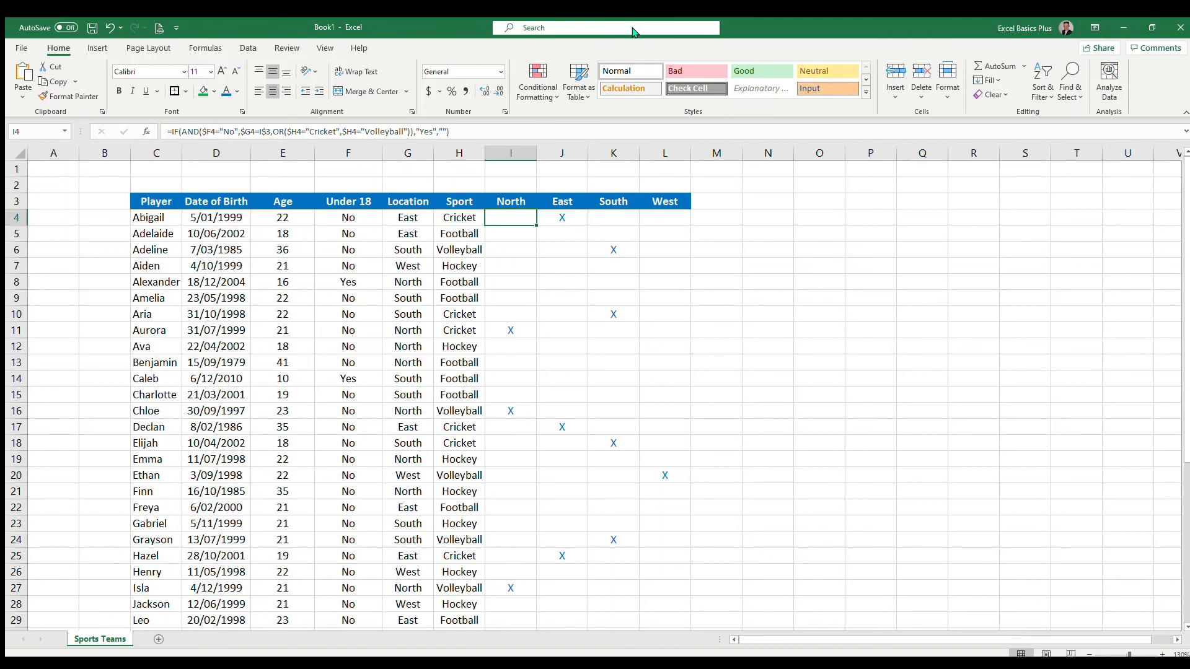
- Fill the updated formula down column I and right across the East, South and West columns for all player rows
{"action": "key", "text": "ctrl+shift+Down"}
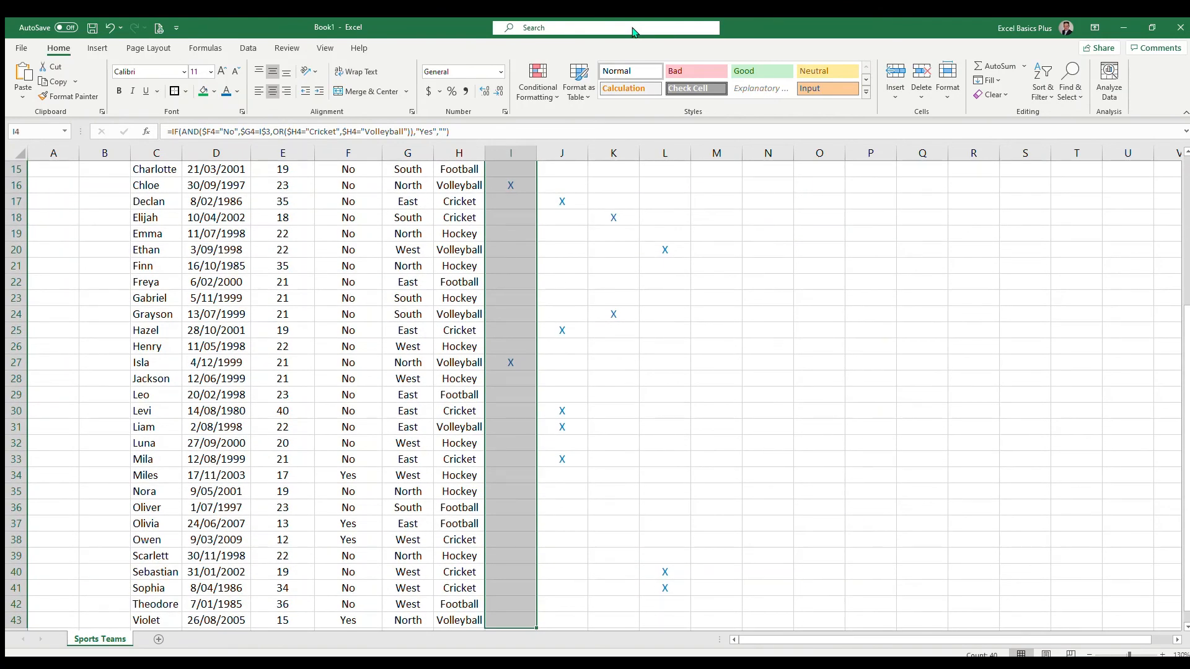
{"action": "key", "text": "ctrl+d"}
{"action": "key", "text": "shift+Right"}
{"action": "key", "text": "shift+Right"}
{"action": "key", "text": "shift+Right"}
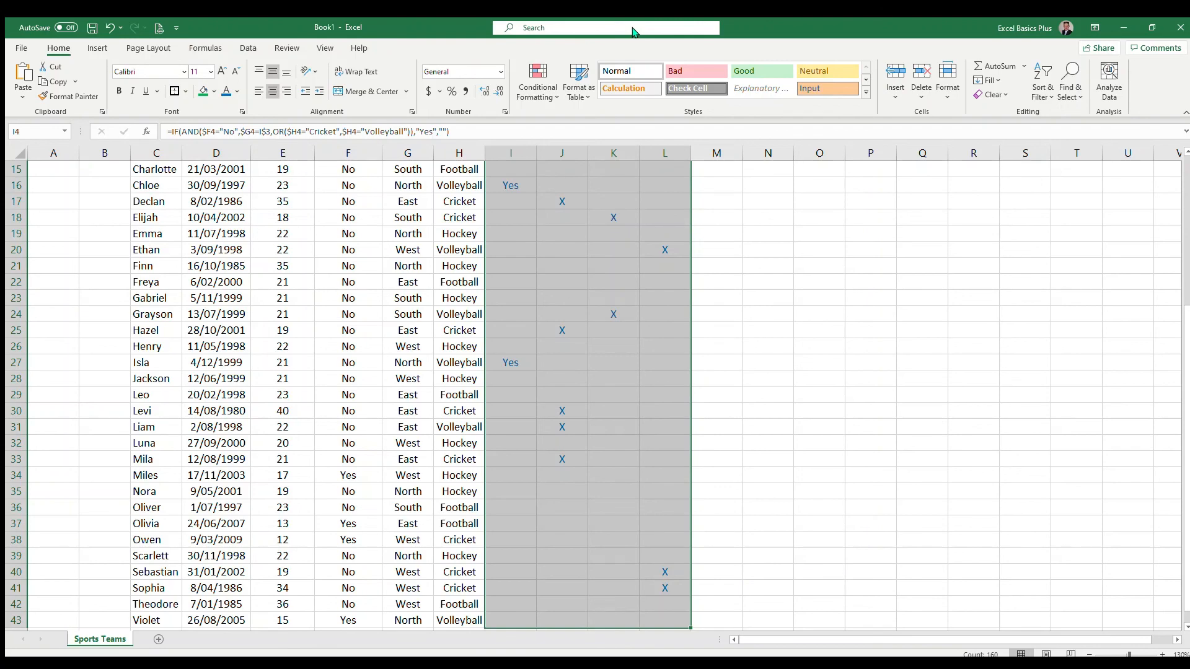
{"action": "key", "text": "ctrl+r"}
- Check the refilled formulas in the North and East columns' cells
{"action": "key", "text": "ctrl+Up"}
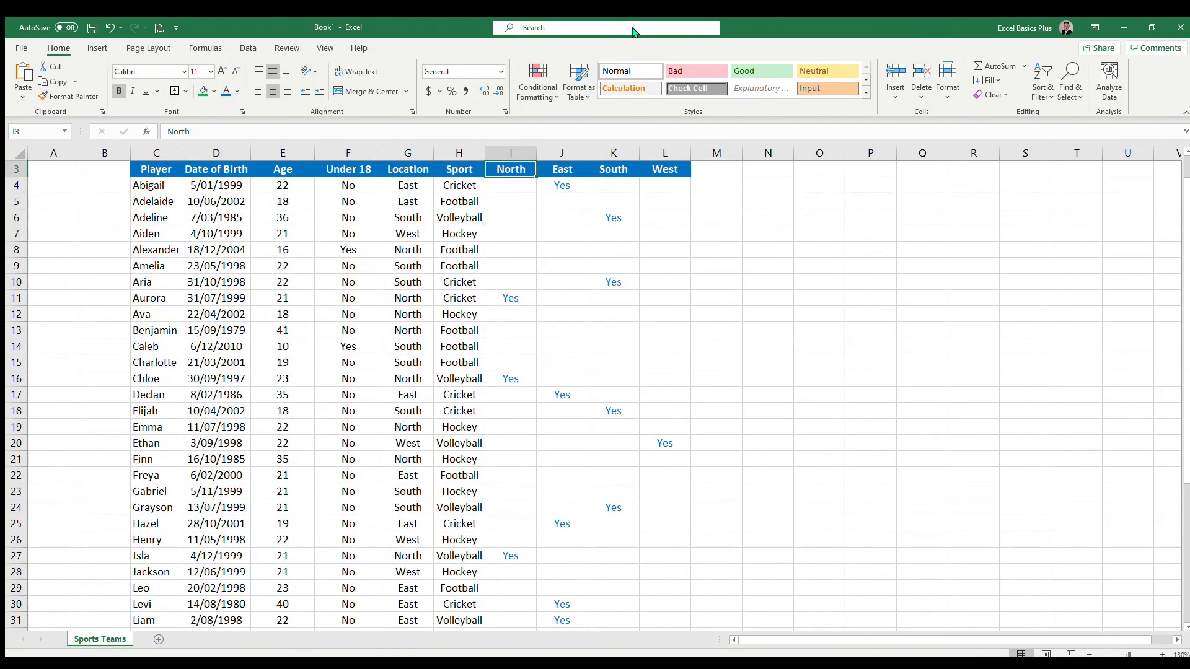
{"action": "key", "text": "Down"}
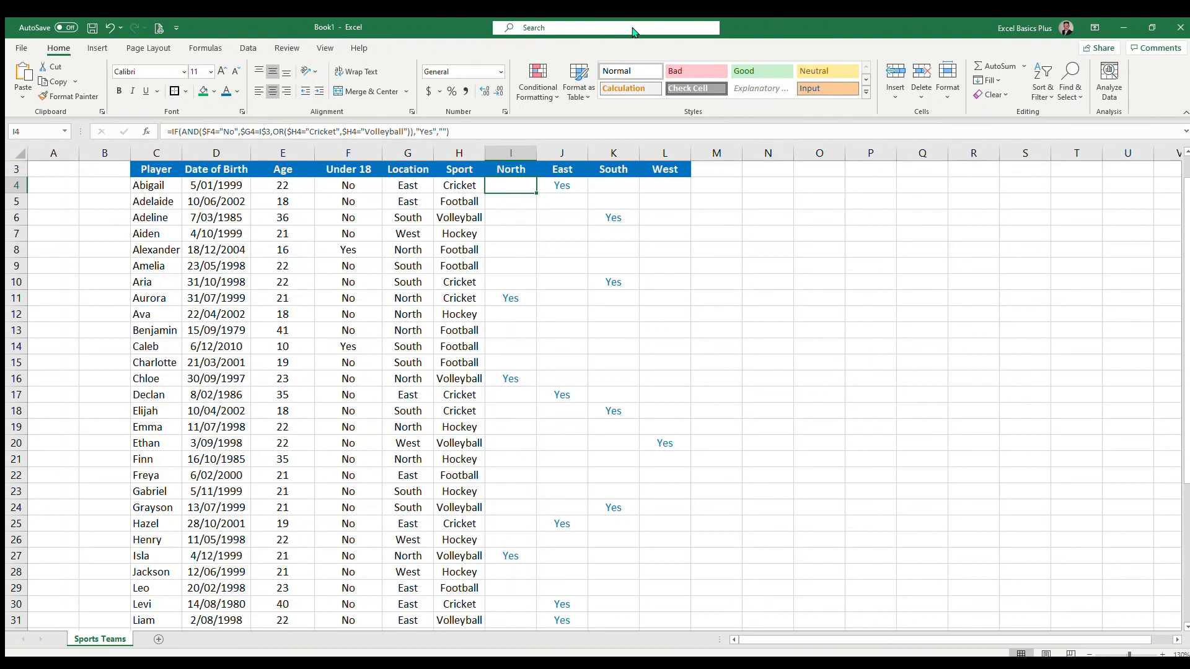
{"action": "key", "text": "Right"}
{"action": "key", "text": "Down"}
{"action": "key", "text": "Down"}
{"action": "key", "text": "Down"}
{"action": "key", "text": "Down"}
{"action": "key", "text": "Down"}
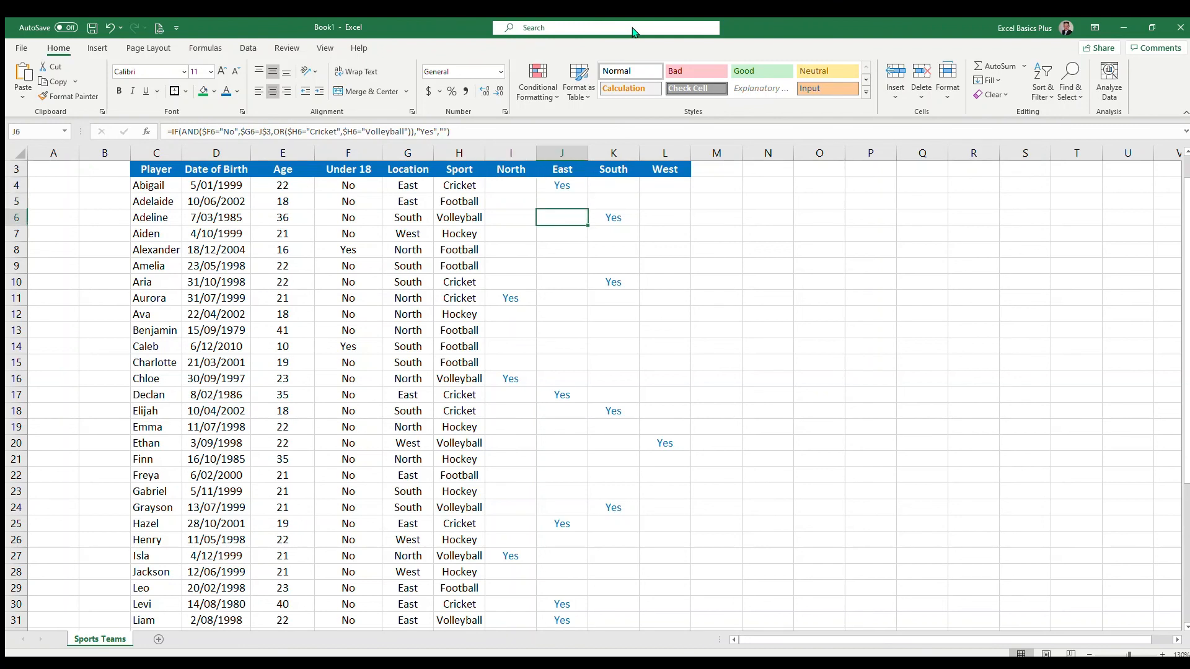